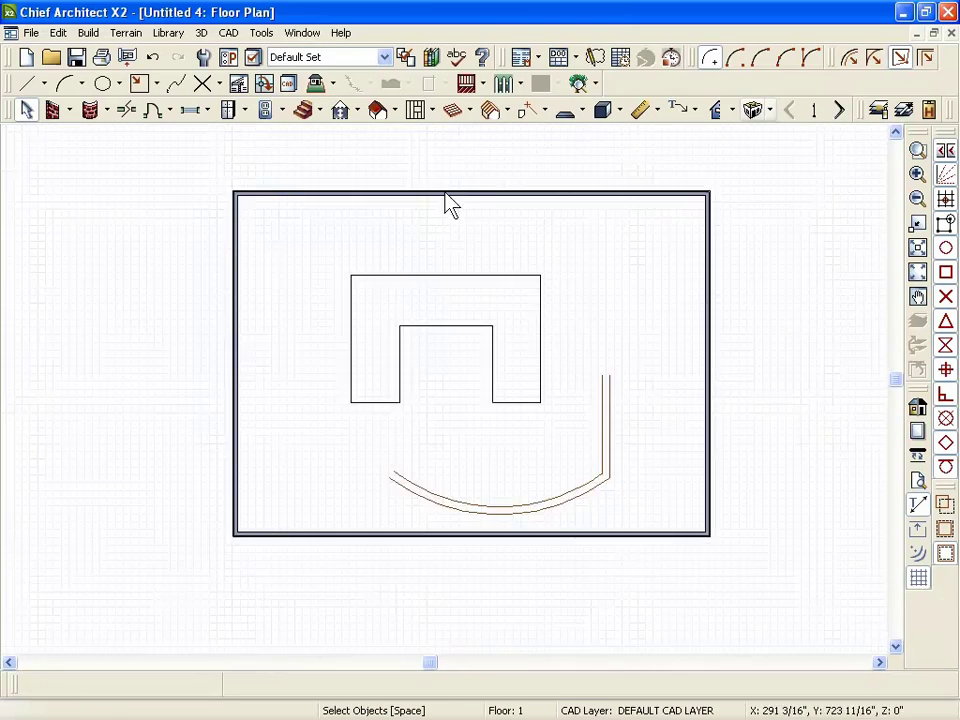
- Delete the U-shaped slab and select the curved molding polyline for removal
click(416, 279)
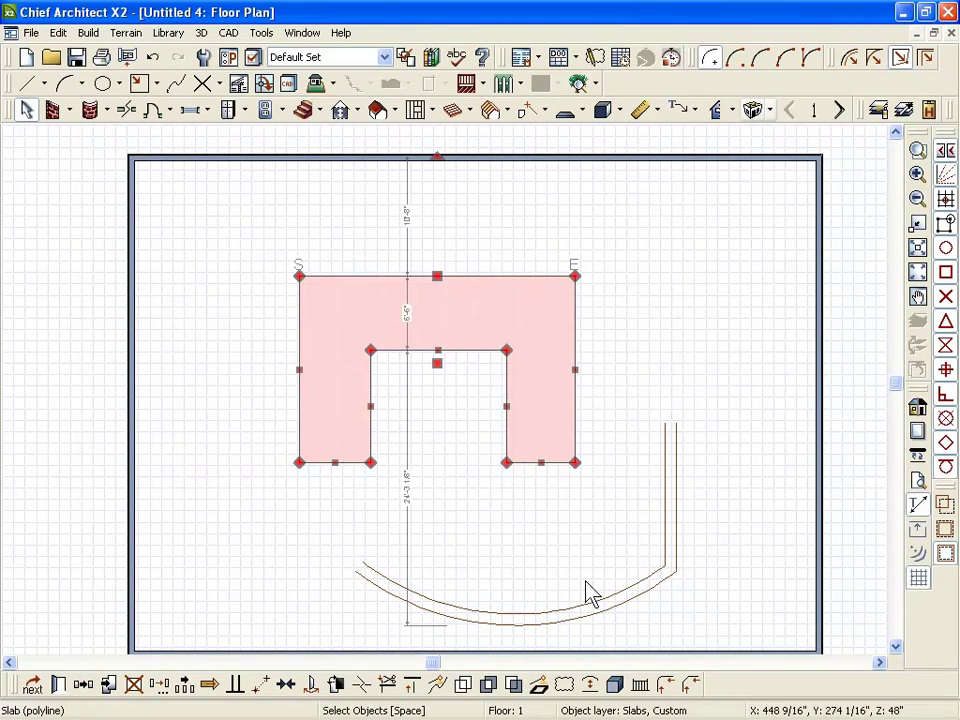
key(Delete)
click(583, 618)
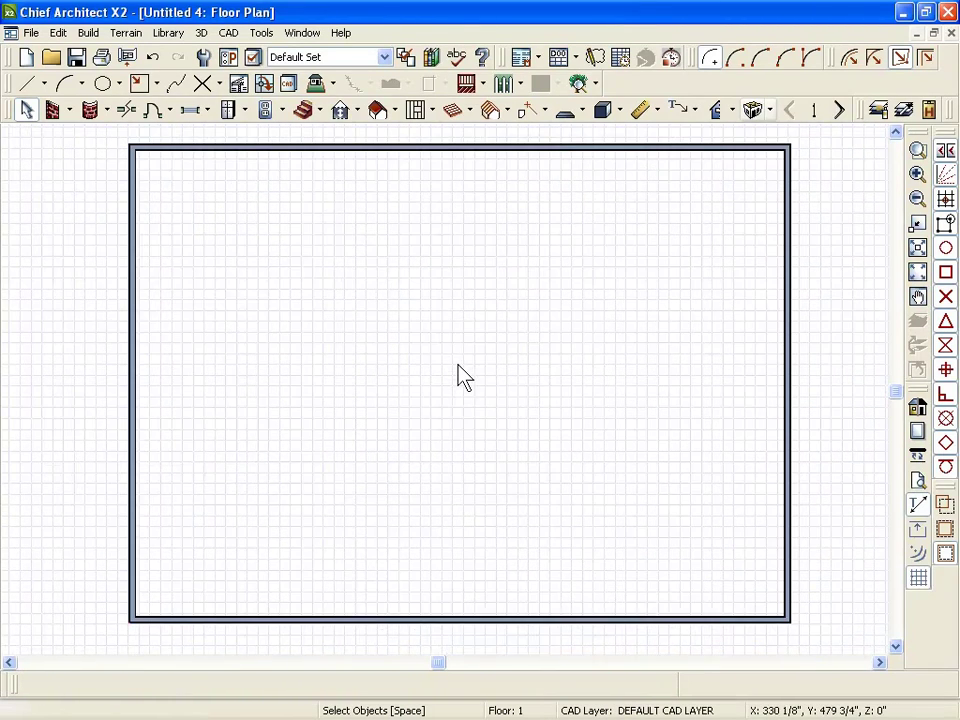
- Bring up the ChiefExperts.com floor plan from the Window menu, zoom in, and show CAD Detail Management
click(302, 32)
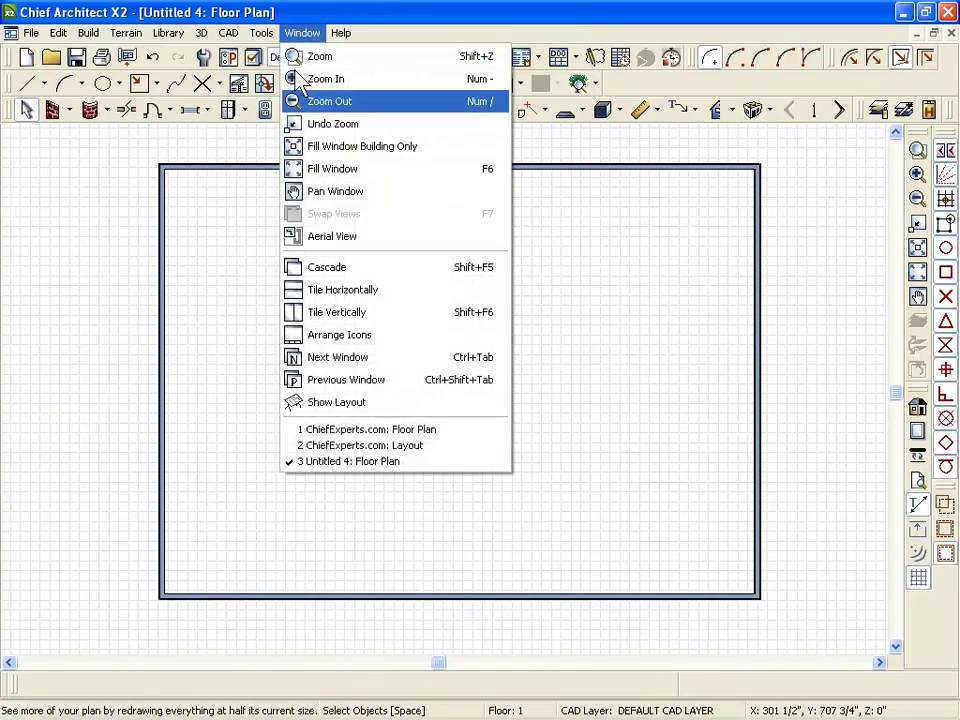
click(340, 431)
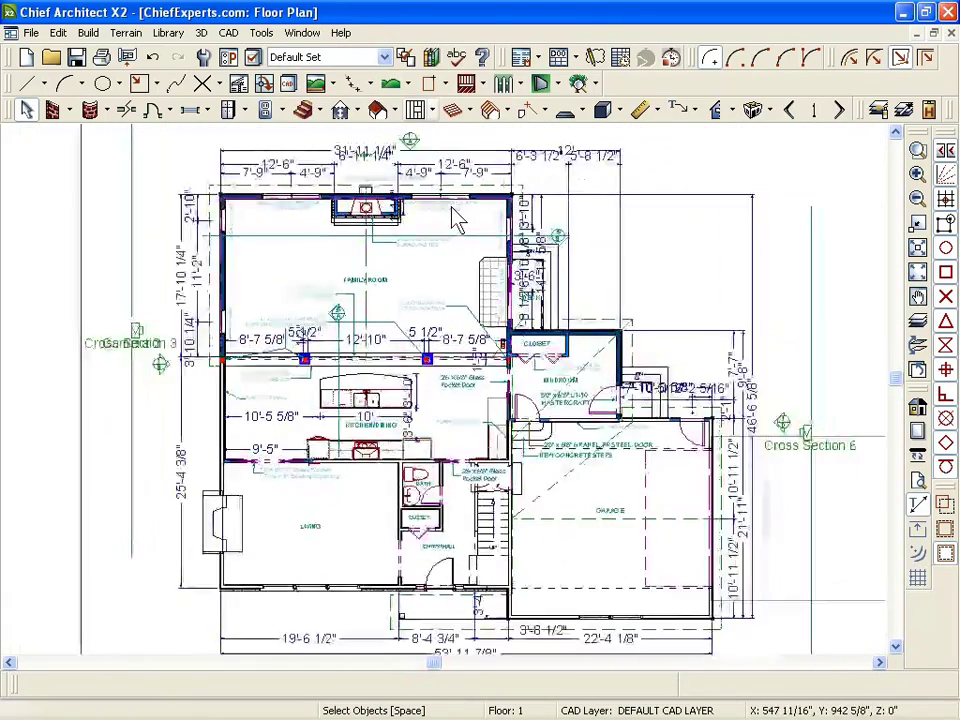
scroll(456, 214, up, 2)
scroll(325, 168, up, 1)
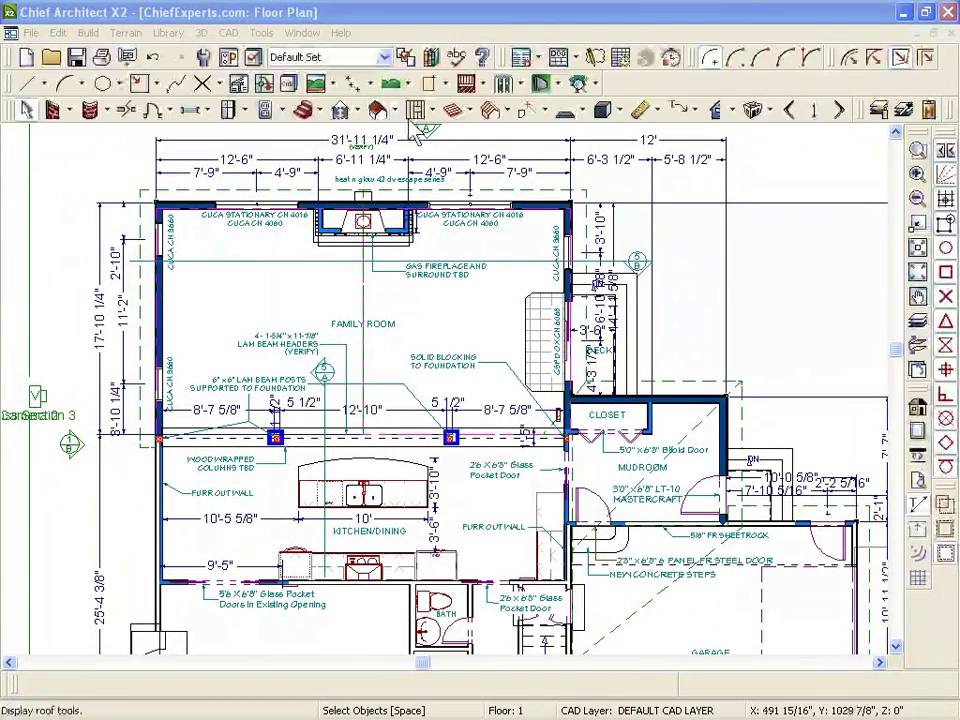
click(238, 83)
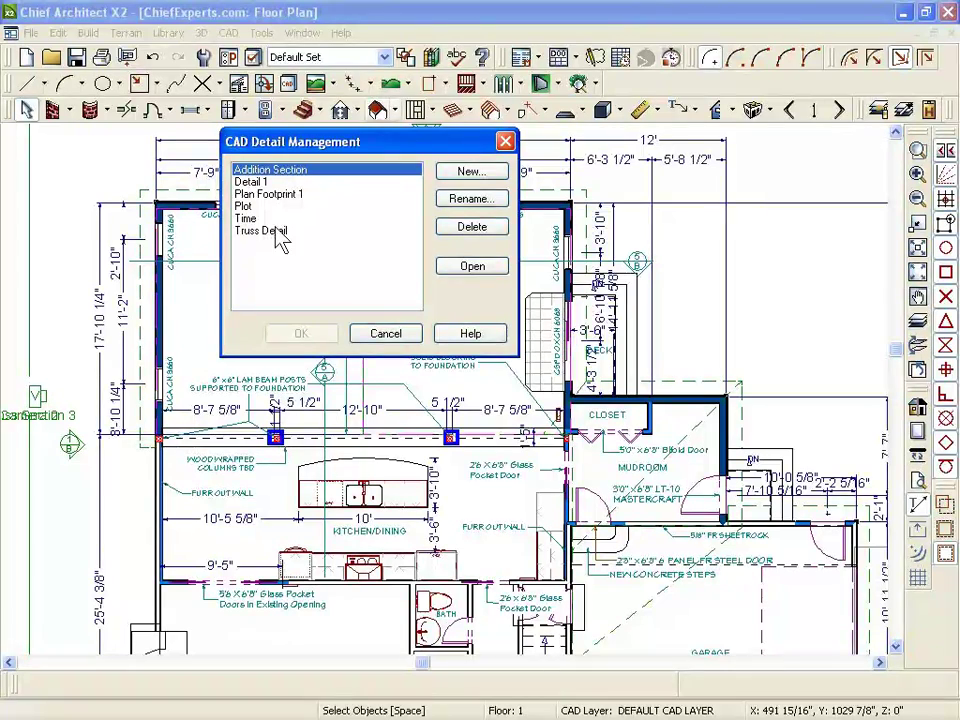
- Open the Addition Section detail and zoom around its eave and wall cross-sections
click(474, 267)
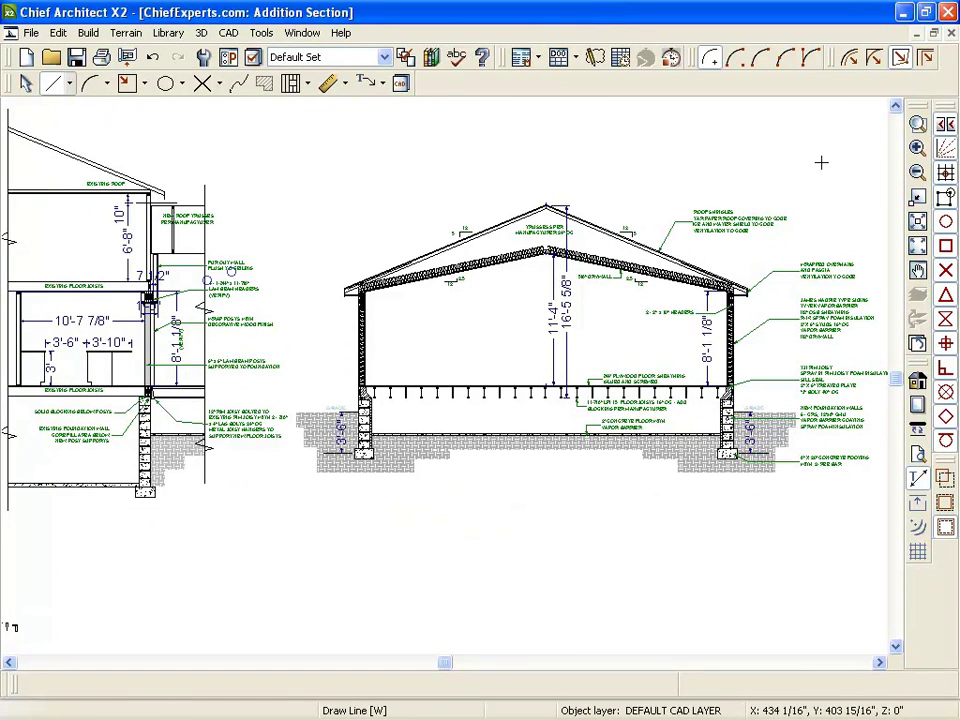
scroll(762, 298, up, 1)
scroll(762, 298, up, 3)
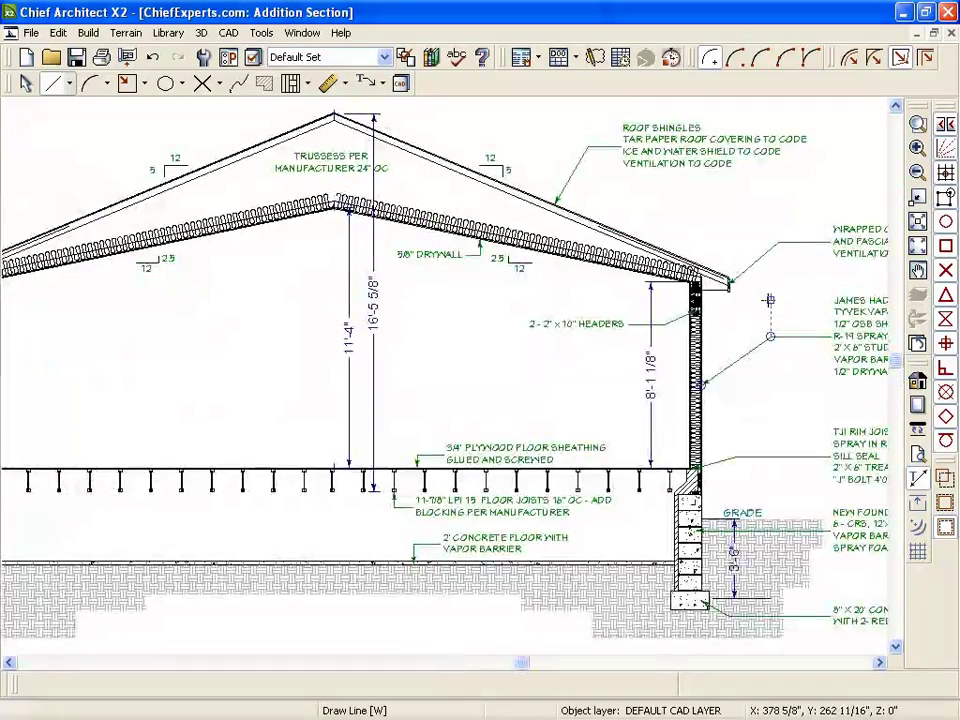
scroll(729, 264, up, 2)
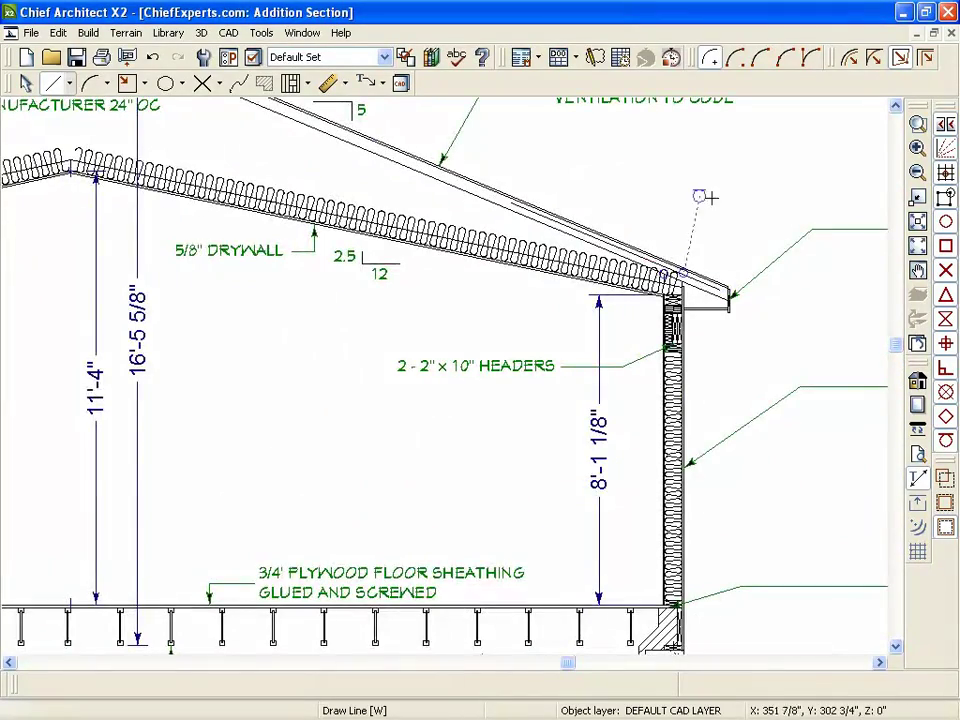
scroll(710, 197, down, 1)
scroll(772, 186, down, 1)
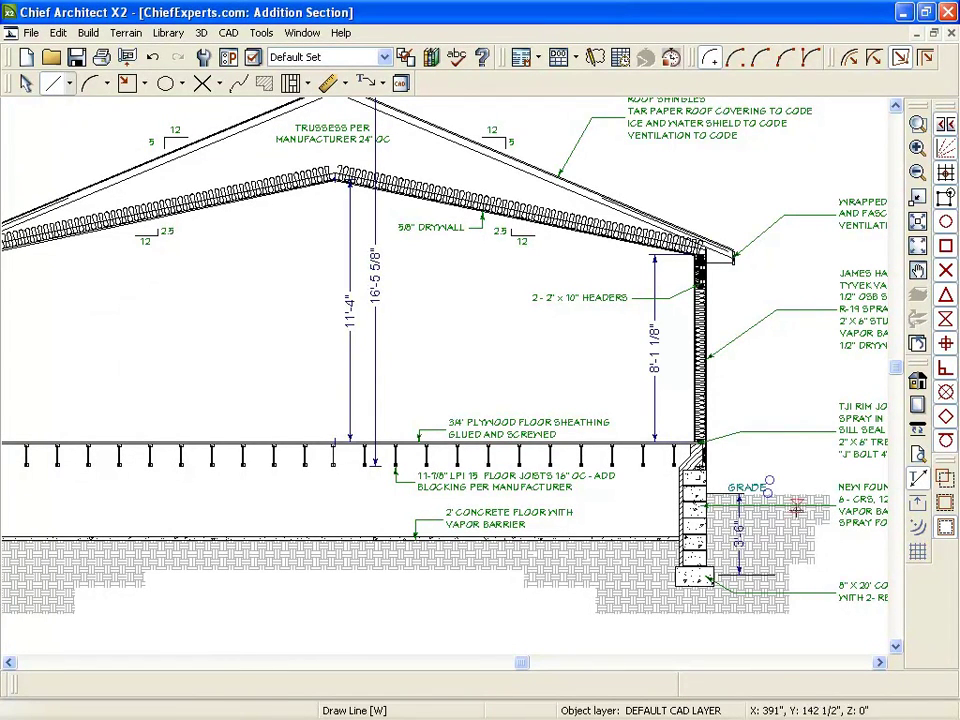
scroll(770, 487, down, 2)
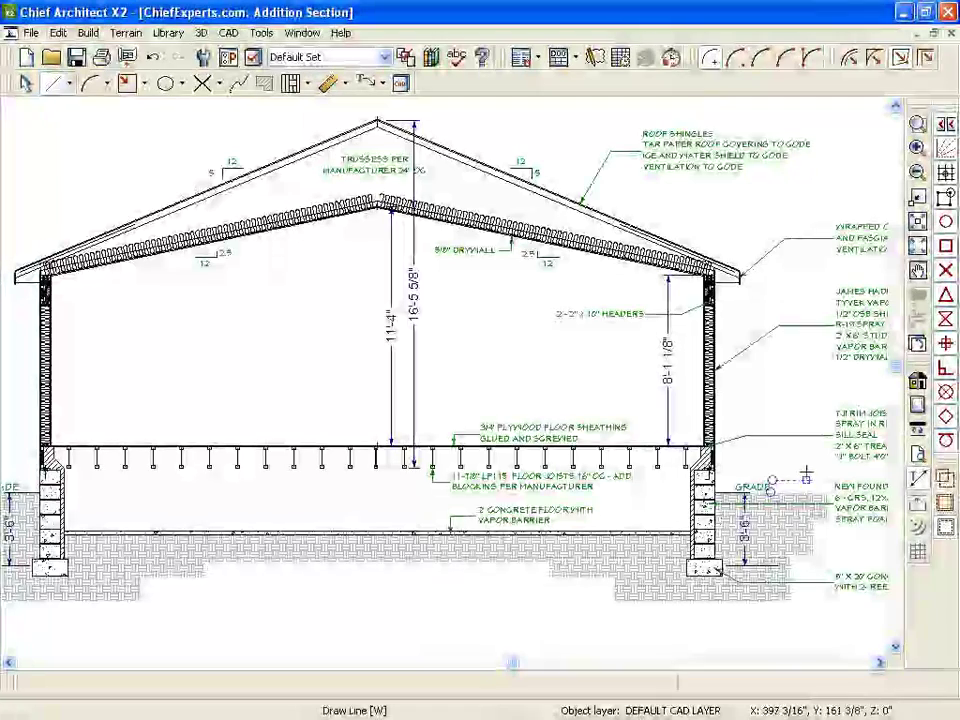
scroll(760, 420, down, 1)
scroll(742, 338, down, 1)
scroll(450, 309, up, 1)
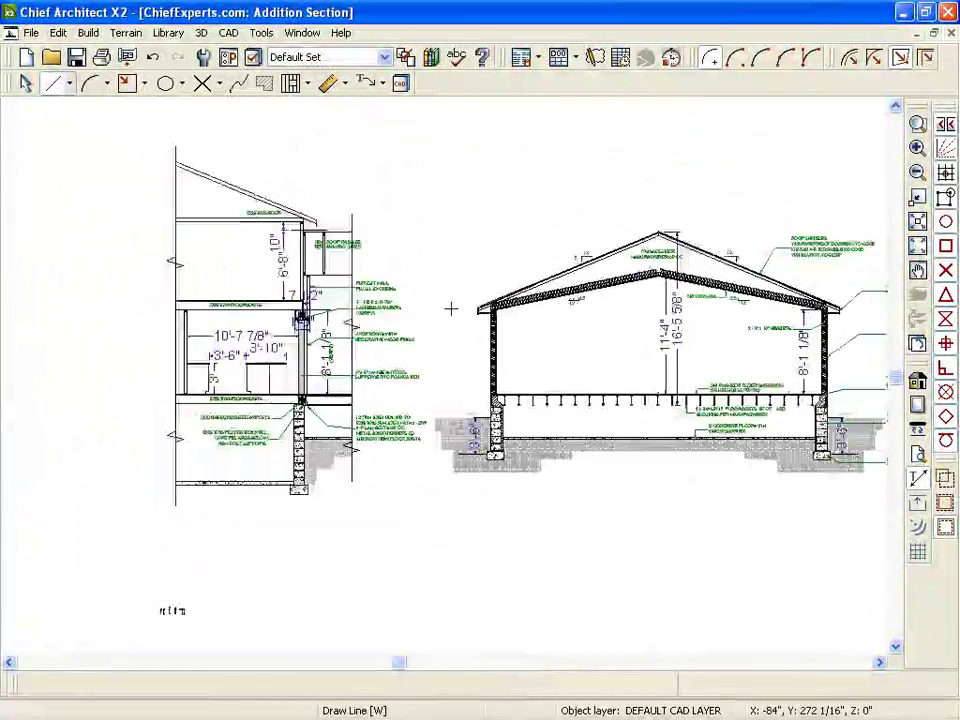
scroll(450, 309, up, 3)
scroll(716, 359, down, 1)
scroll(716, 359, down, 1)
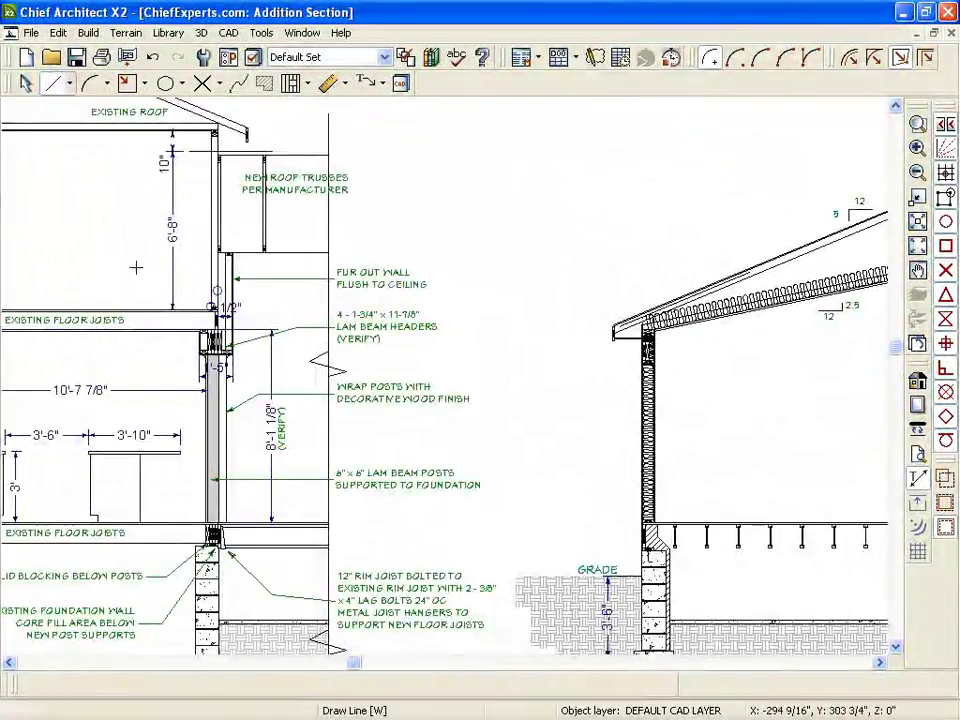
scroll(182, 339, up, 3)
scroll(276, 582, down, 1)
scroll(276, 582, up, 1)
scroll(264, 261, down, 1)
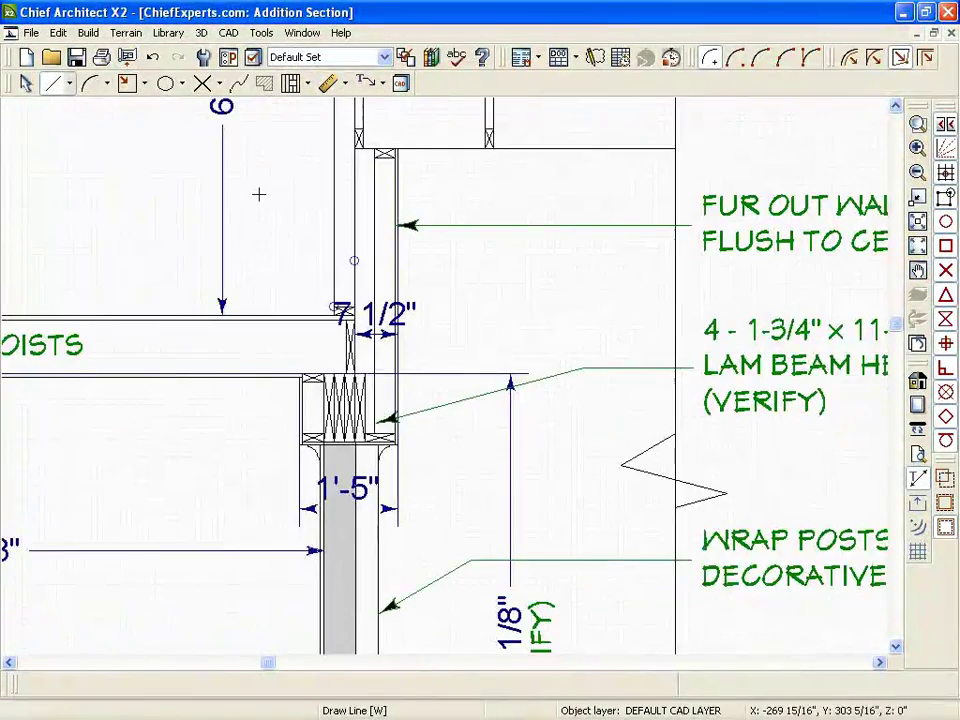
scroll(259, 193, down, 1)
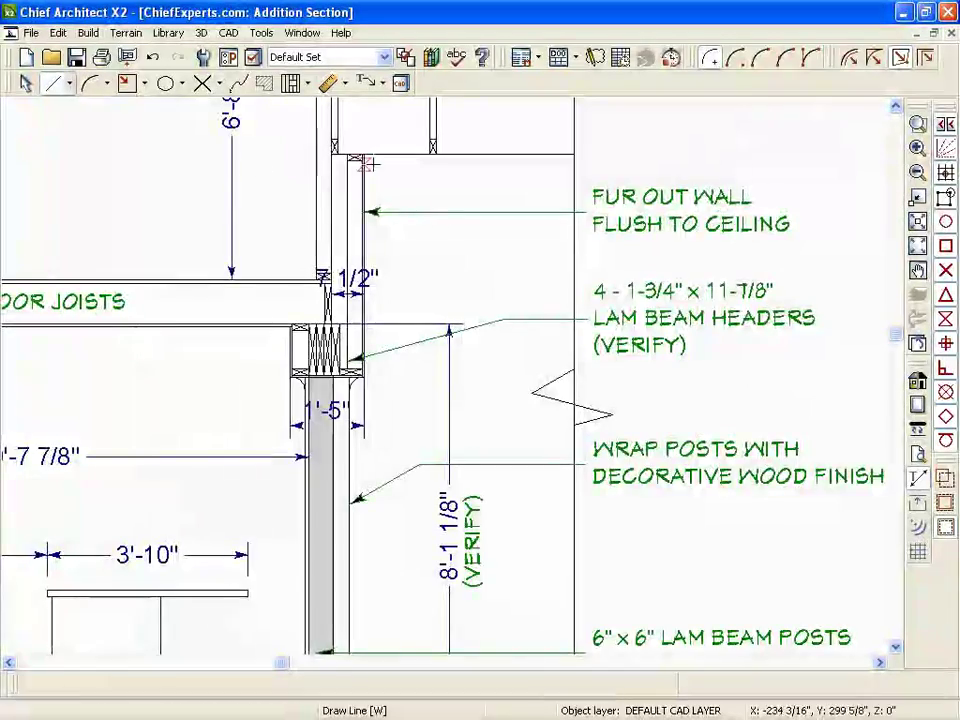
scroll(330, 165, down, 1)
scroll(640, 150, down, 1)
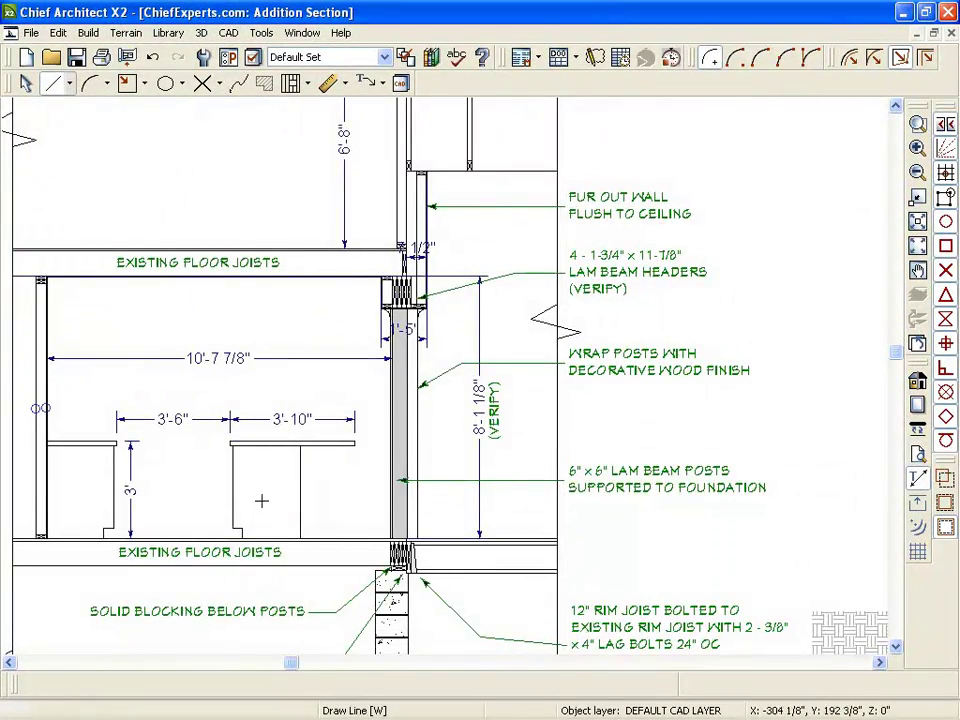
scroll(157, 243, up, 1)
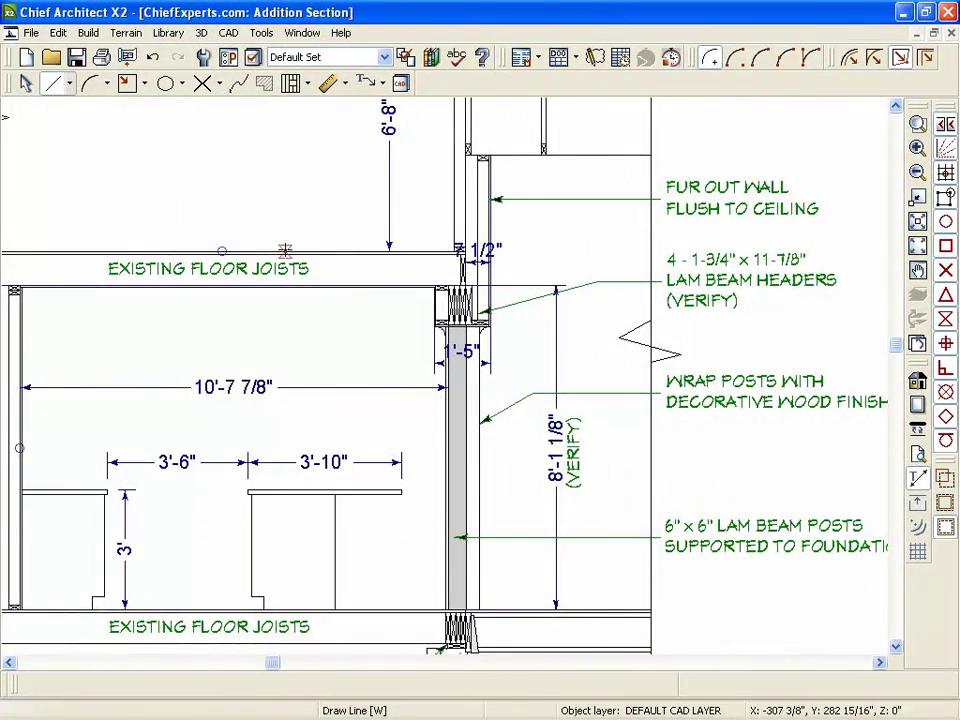
scroll(523, 315, up, 1)
scroll(523, 315, up, 1)
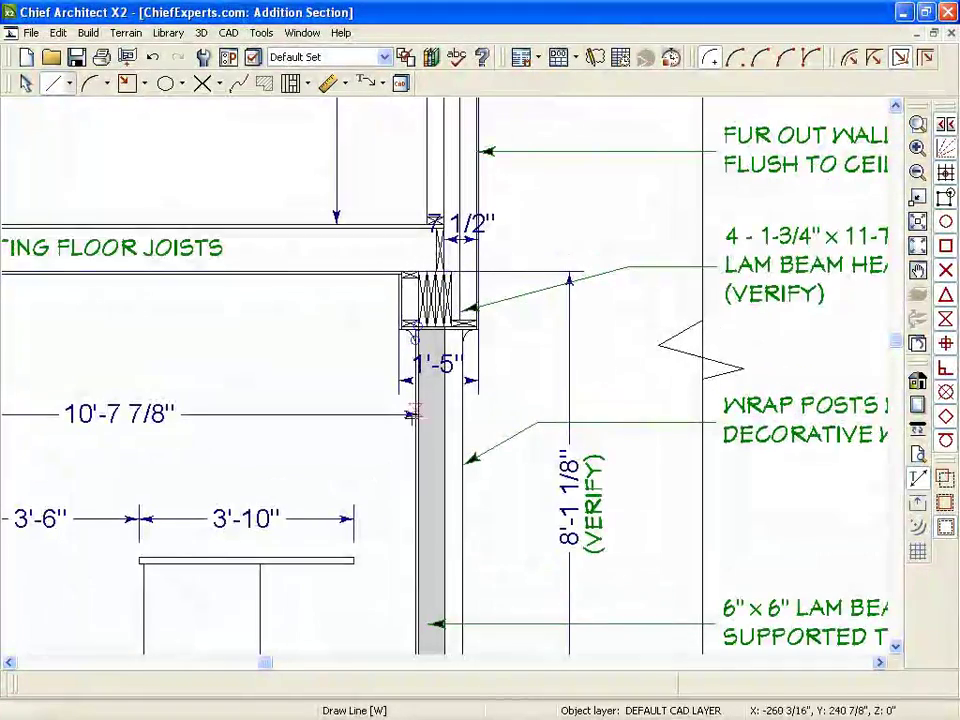
scroll(500, 315, up, 1)
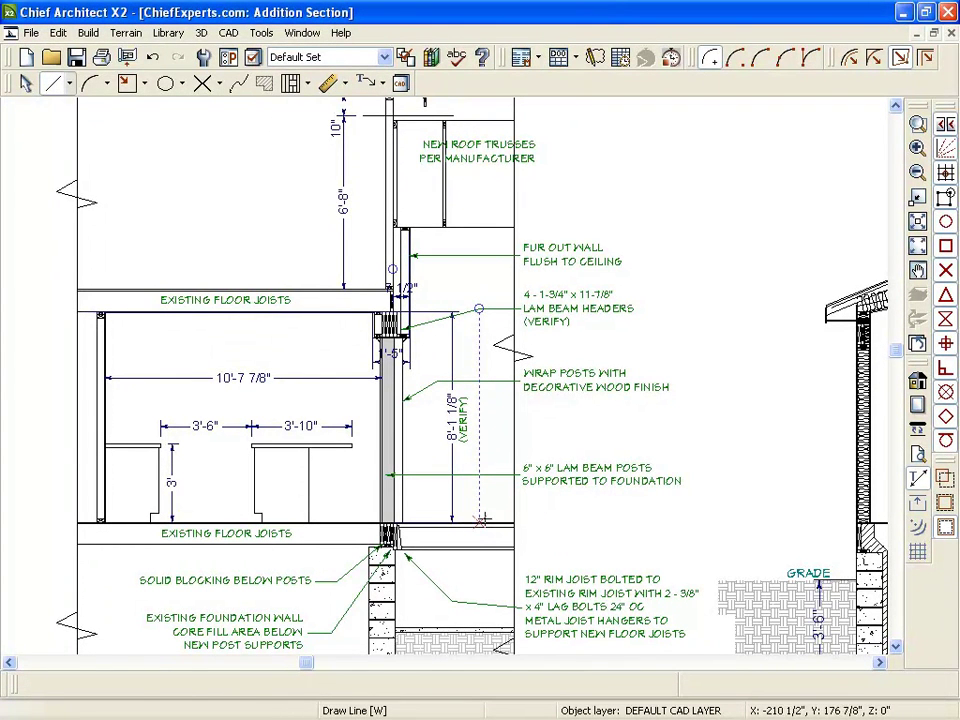
click(308, 288)
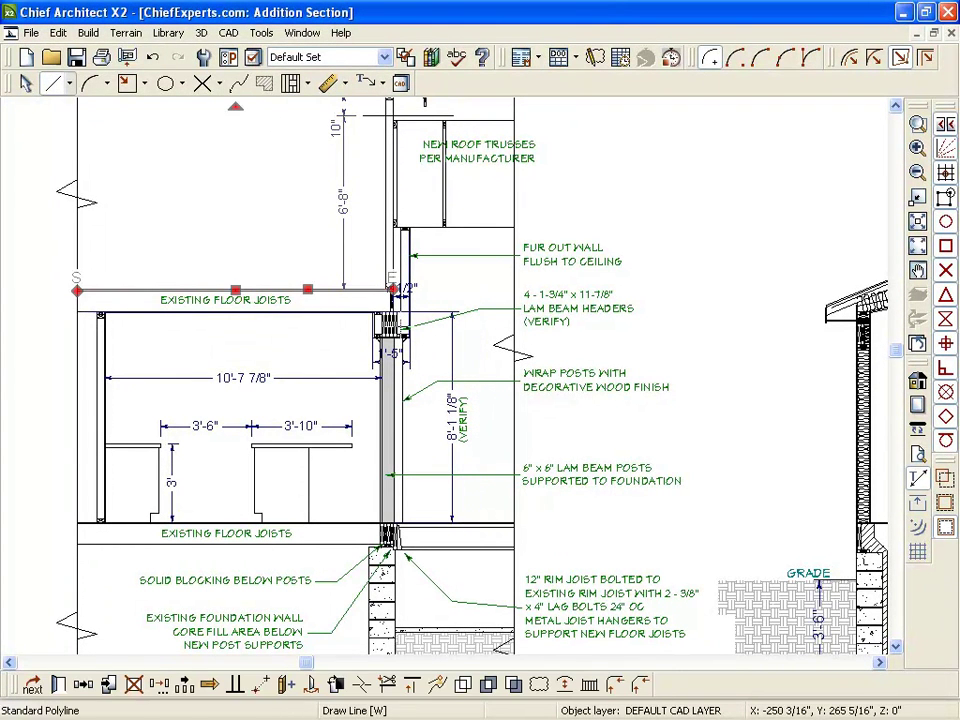
- Switch to the Untitled 4 plan and draw a line inside the empty room
key(ctrl+Tab)
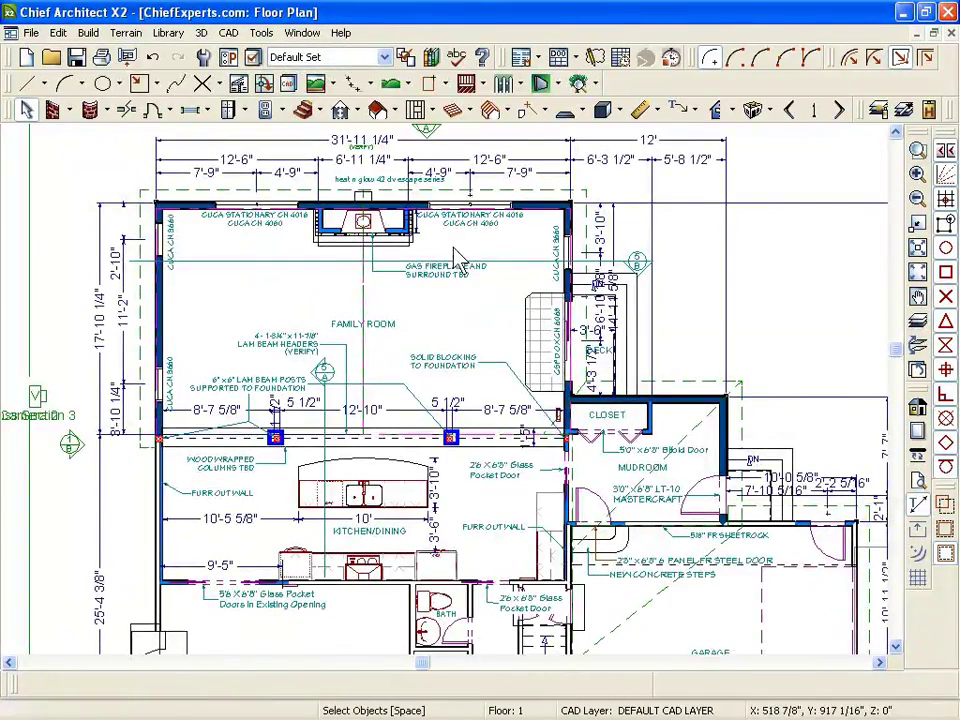
key(ctrl+Tab)
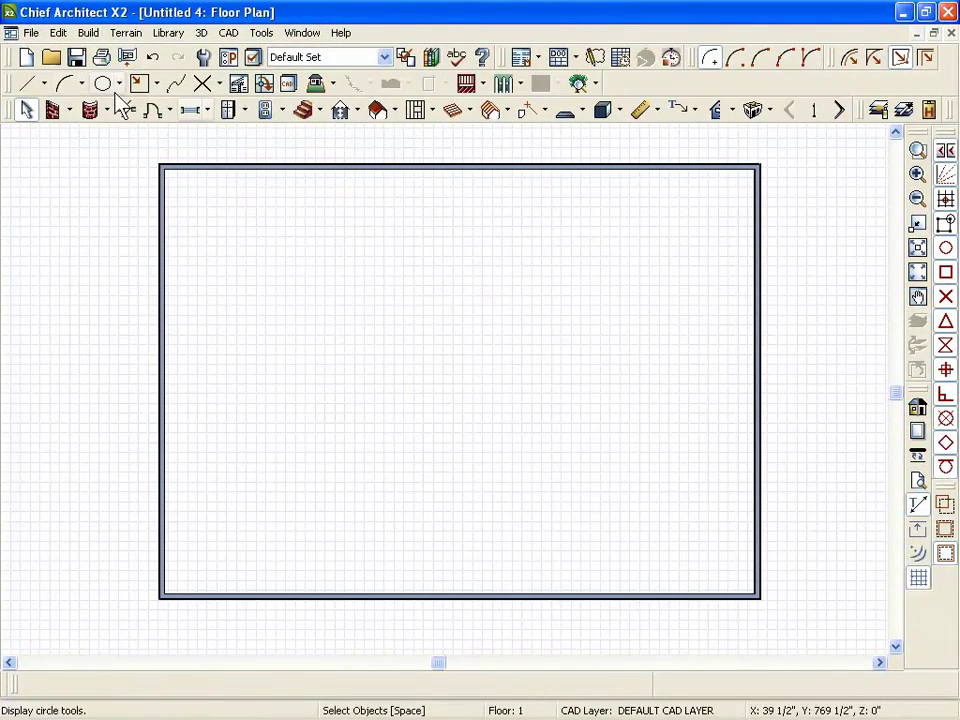
click(27, 83)
mouse_move(261, 261)
mouse_down()
mouse_move(367, 262)
mouse_move(367, 386)
mouse_up()
scroll(366, 386, up, 1)
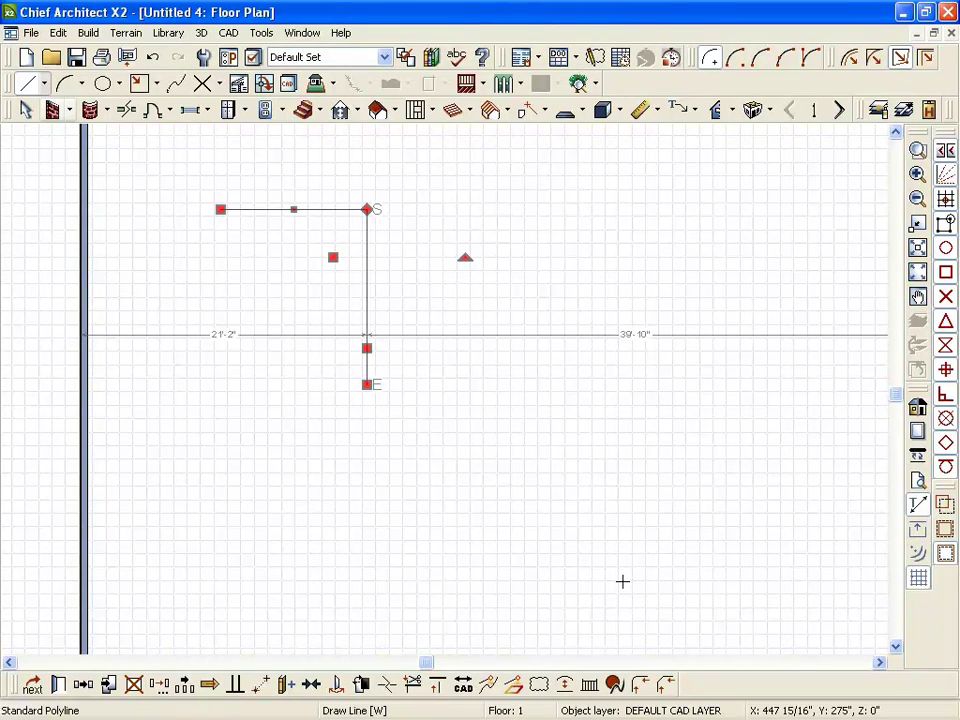
- Break the line twice, pulling it into a diagonal with a rectangular jog
click(393, 698)
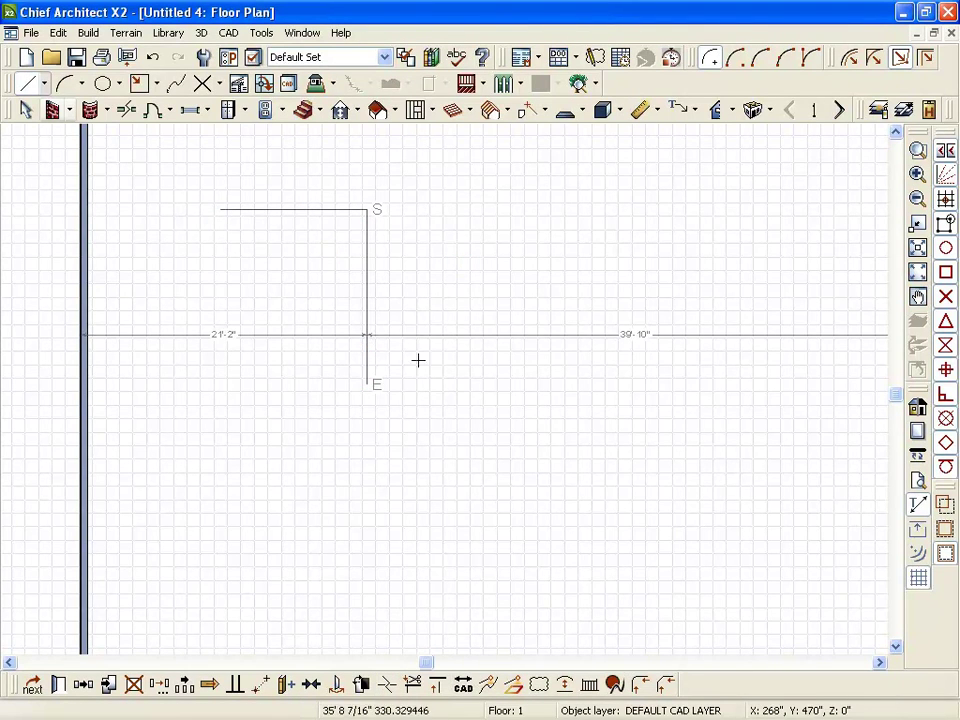
click(366, 295)
drag(366, 295, 453, 296)
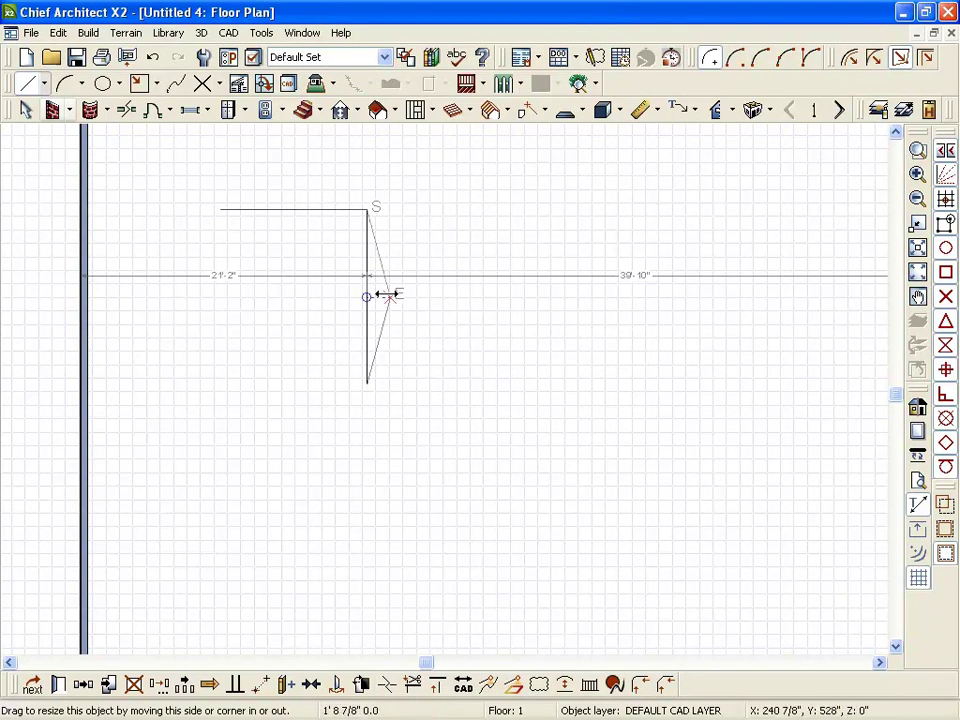
click(392, 697)
click(428, 318)
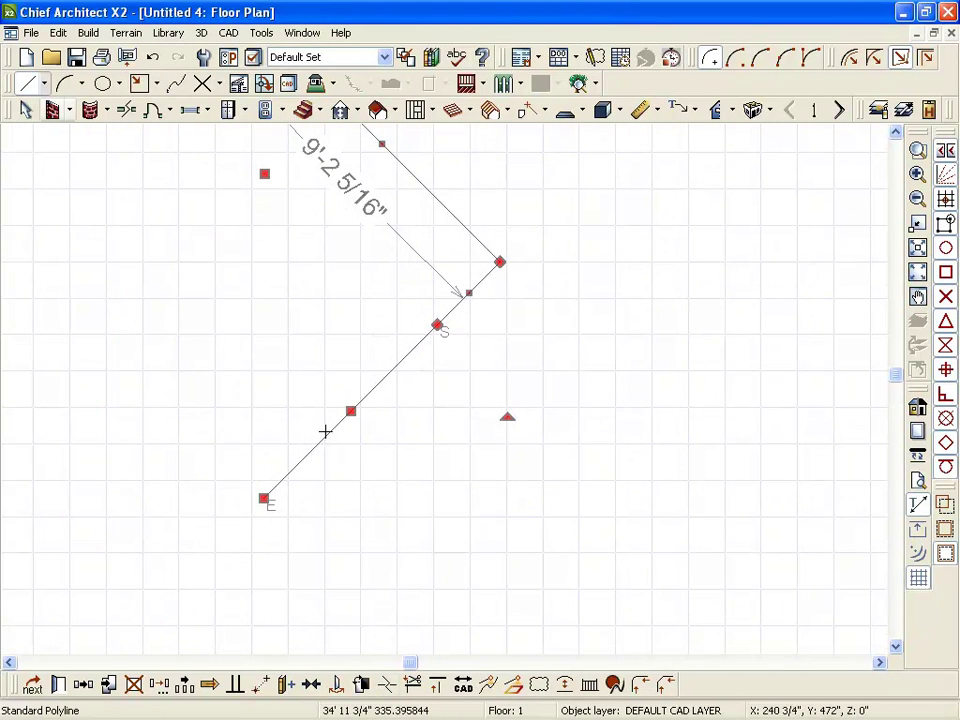
drag(467, 293, 538, 344)
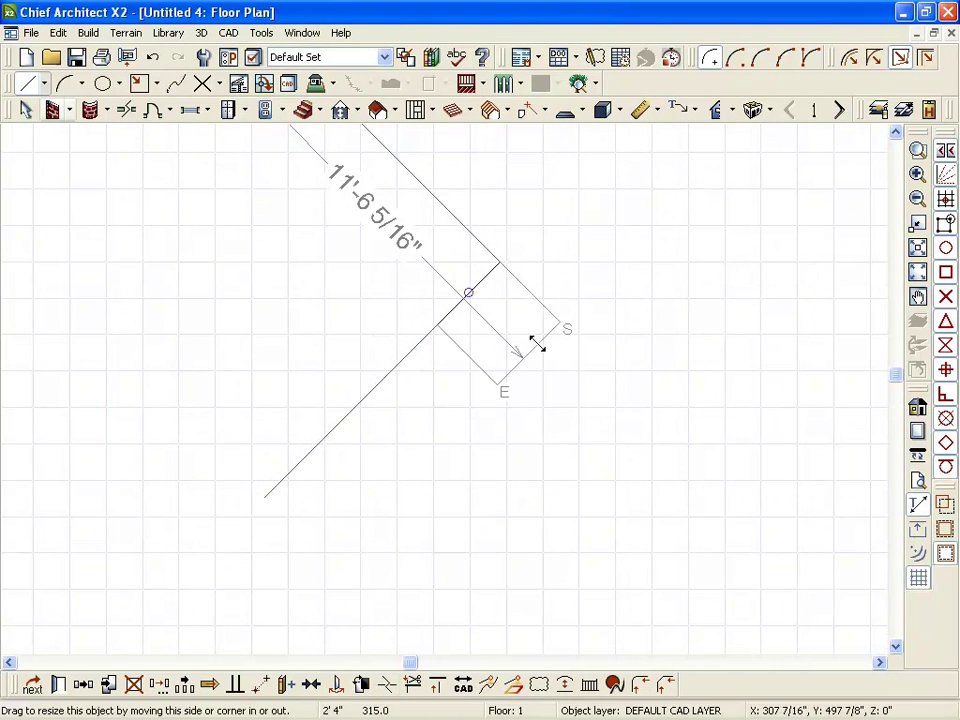
click(704, 371)
- Zoom out to view the jogged polyline and click at its lower end
scroll(616, 235, down, 2)
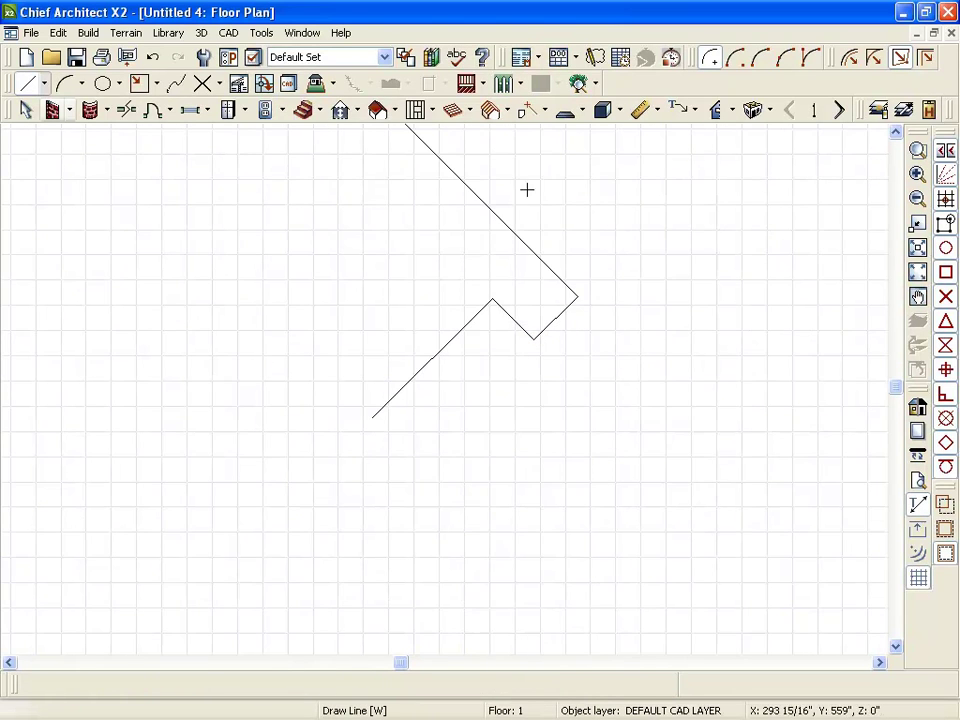
scroll(577, 186, up, 1)
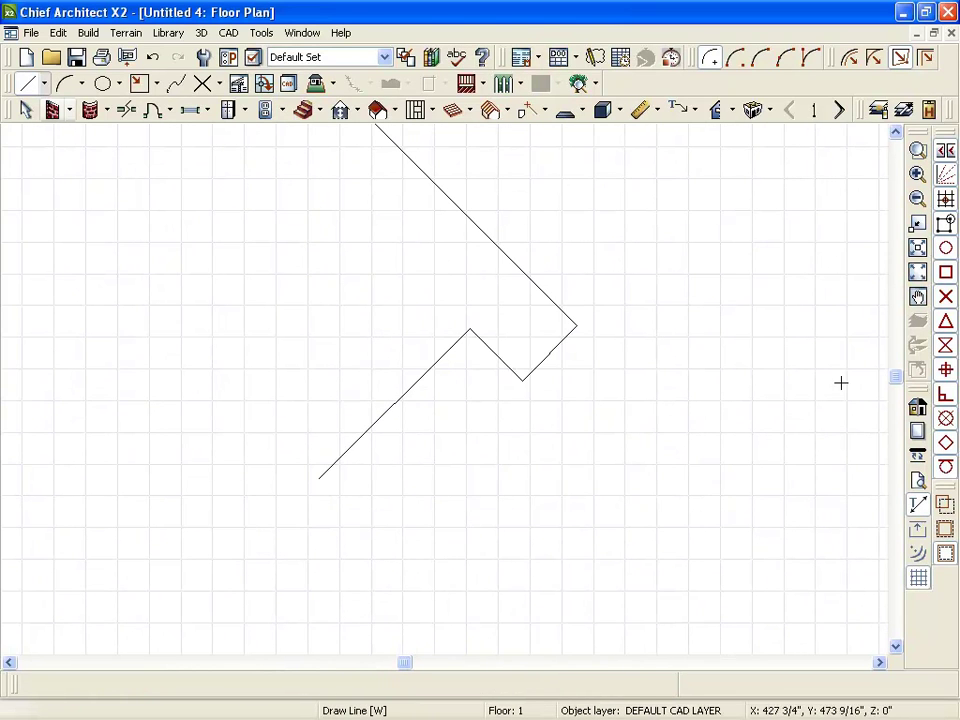
click(698, 488)
scroll(750, 287, down, 1)
scroll(755, 240, down, 1)
scroll(755, 238, down, 1)
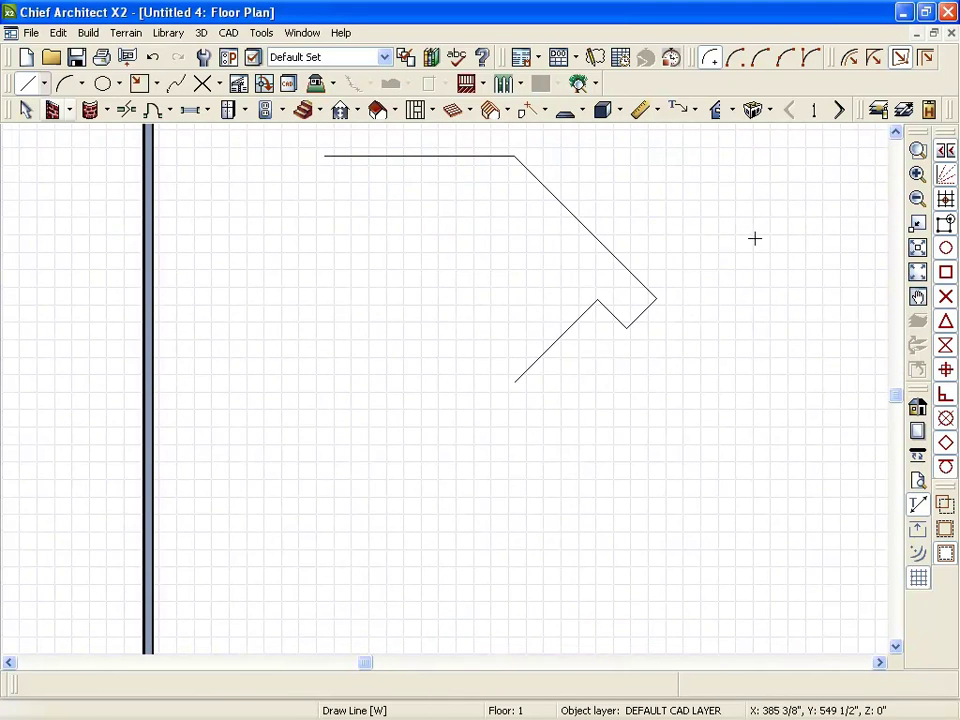
scroll(640, 165, down, 1)
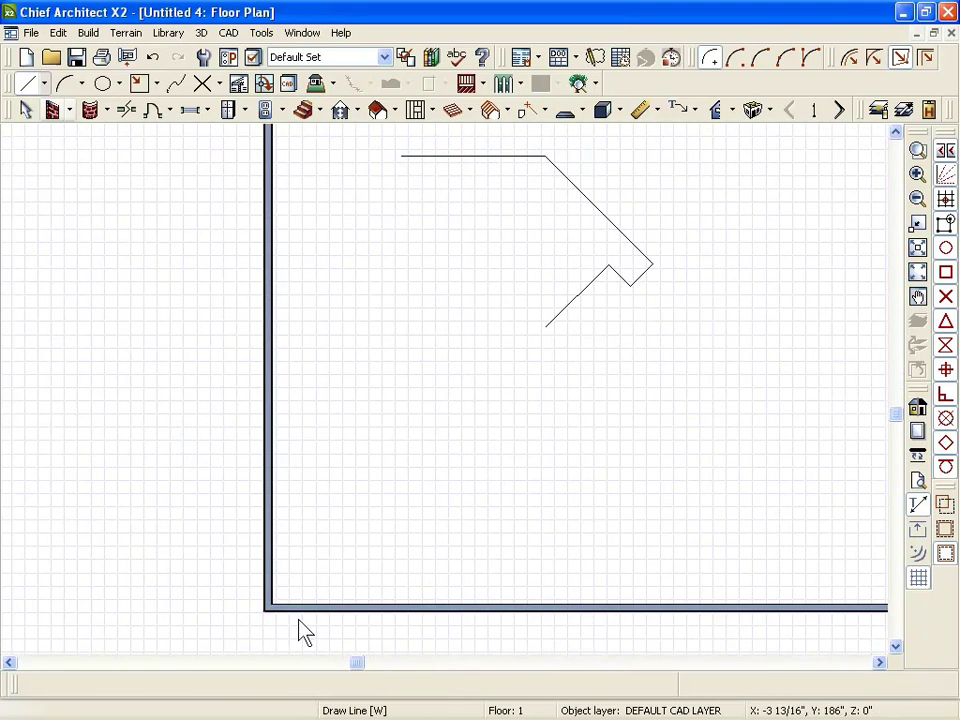
click(544, 326)
- Draw a rectangle below the jogged line with the Rectangular Polyline tool
click(573, 294)
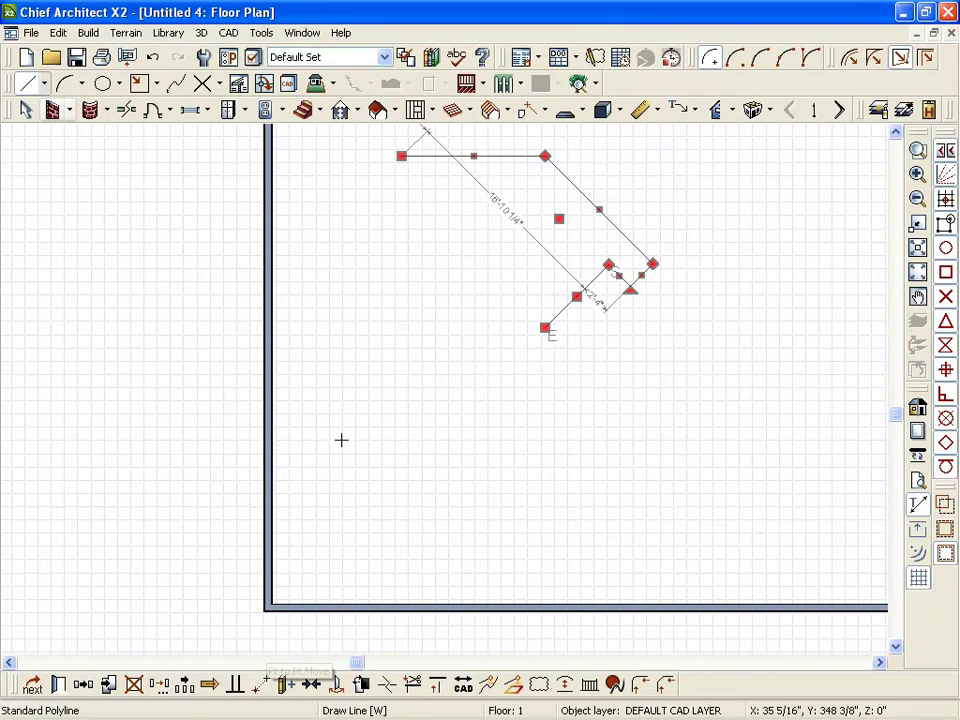
click(139, 83)
drag(377, 393, 489, 456)
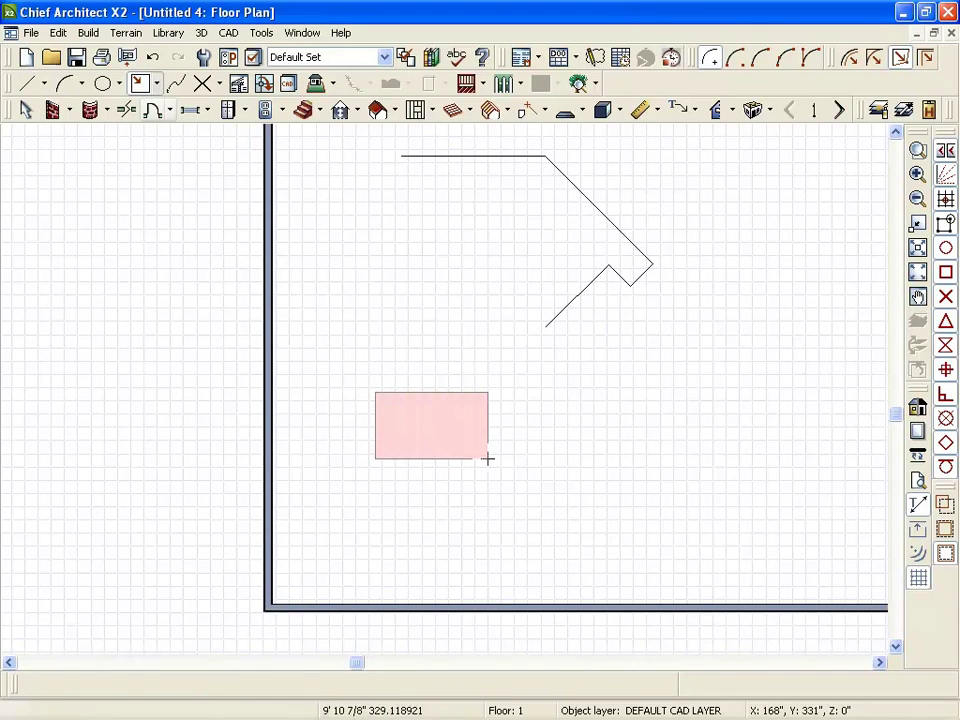
scroll(593, 396, up, 1)
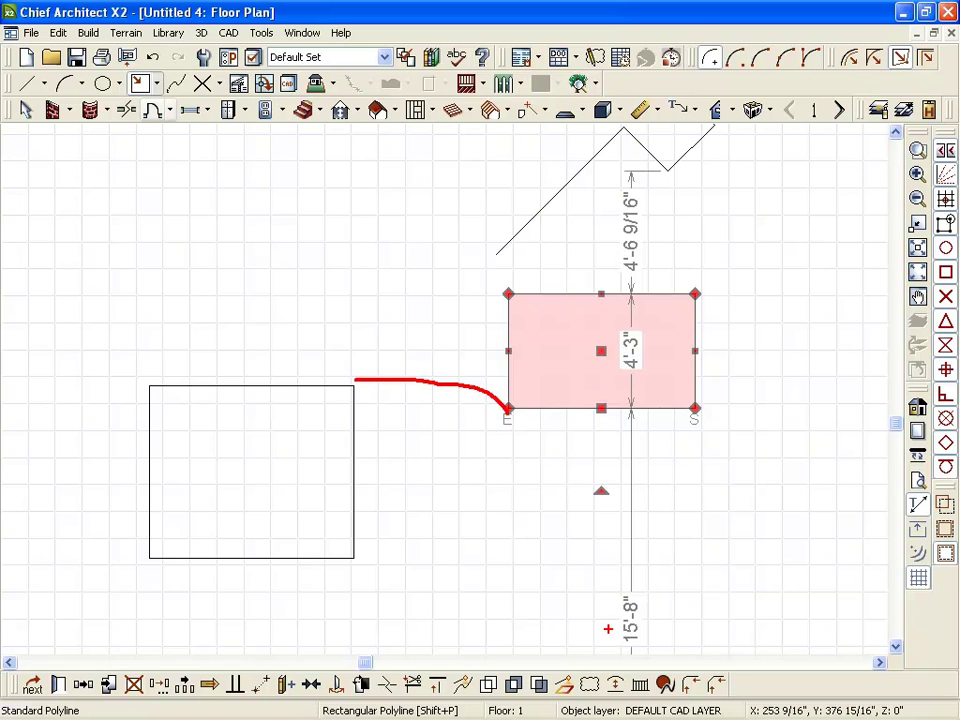
- Start a Pt to Pt Move of the pink rectangle
right_click(531, 406)
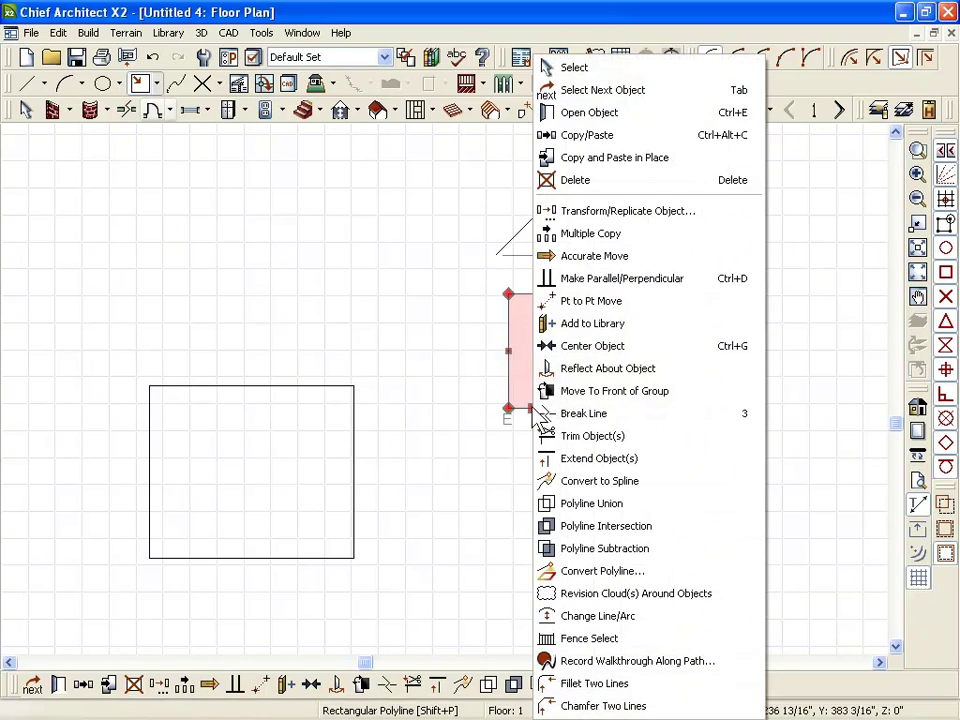
click(574, 67)
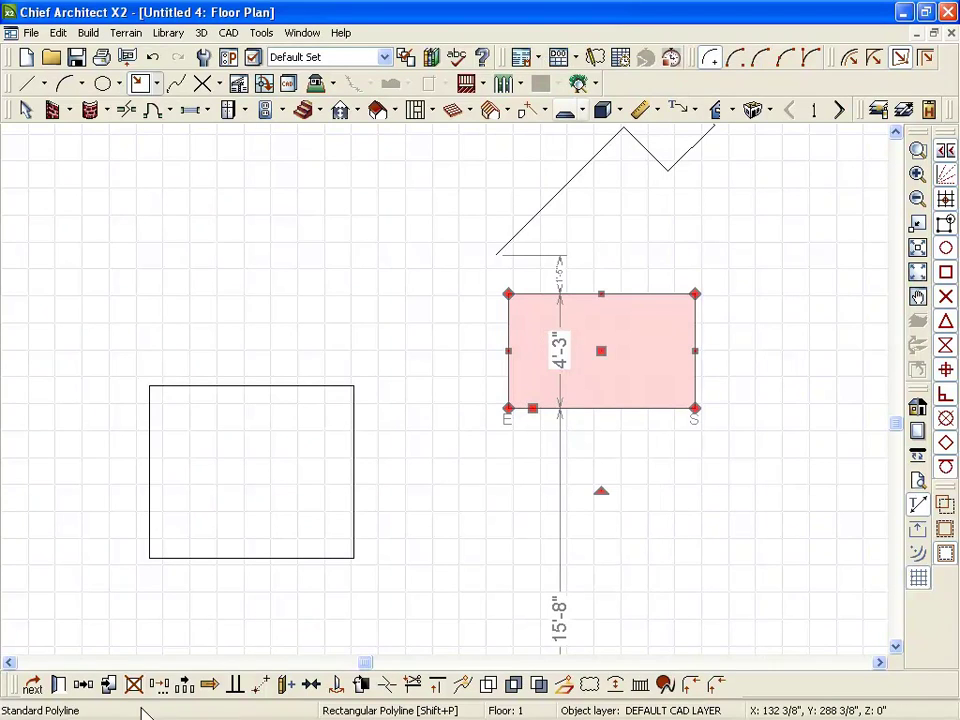
click(262, 686)
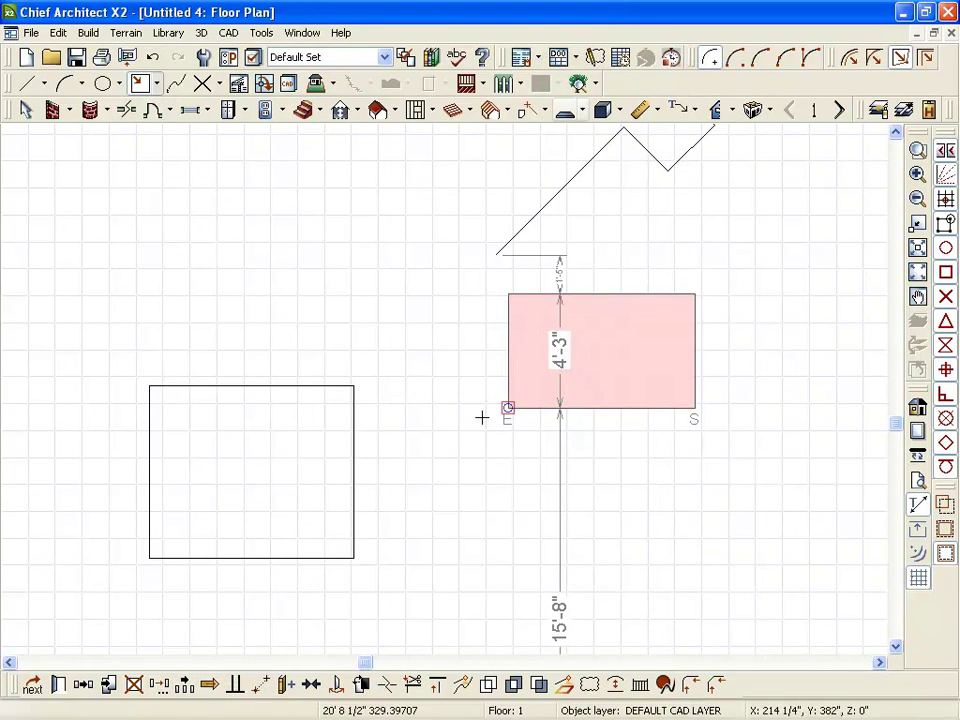
- Select the pink rectangle
click(463, 350)
key(space)
click(510, 336)
scroll(458, 328, up, 1)
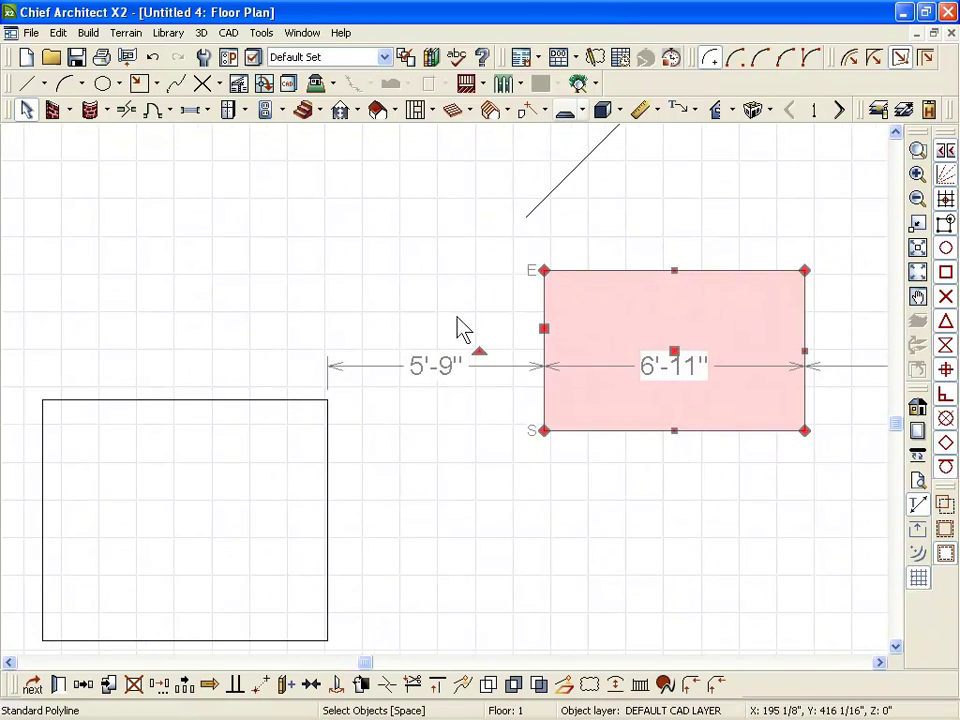
scroll(525, 204, down, 1)
scroll(369, 551, up, 1)
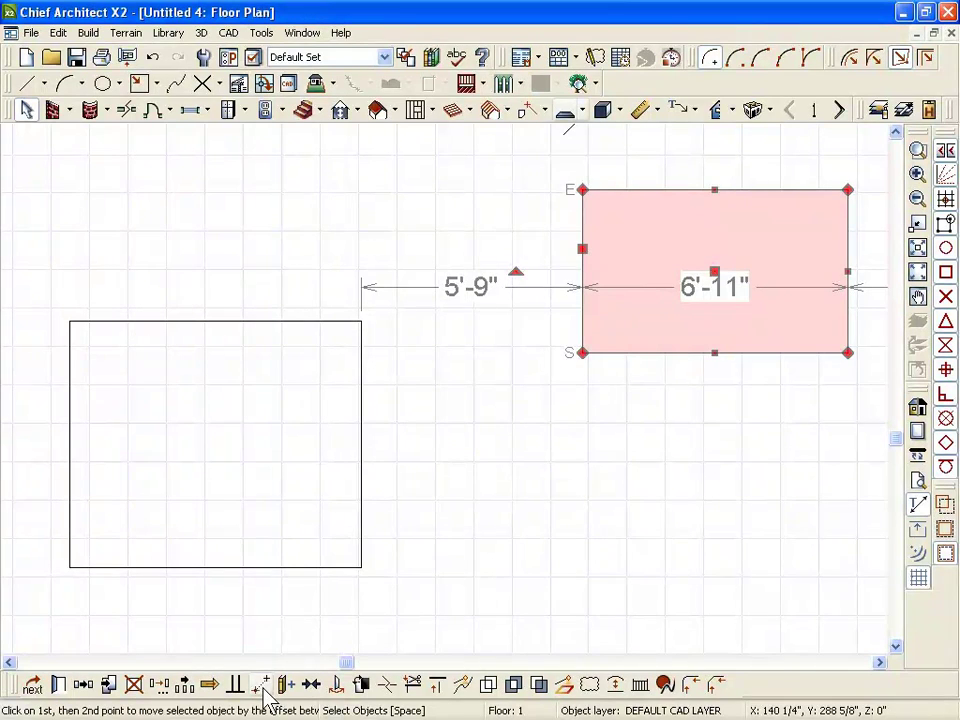
- Point-to-point move its bottom-left corner onto the left rectangle's top-right corner
click(260, 684)
click(581, 190)
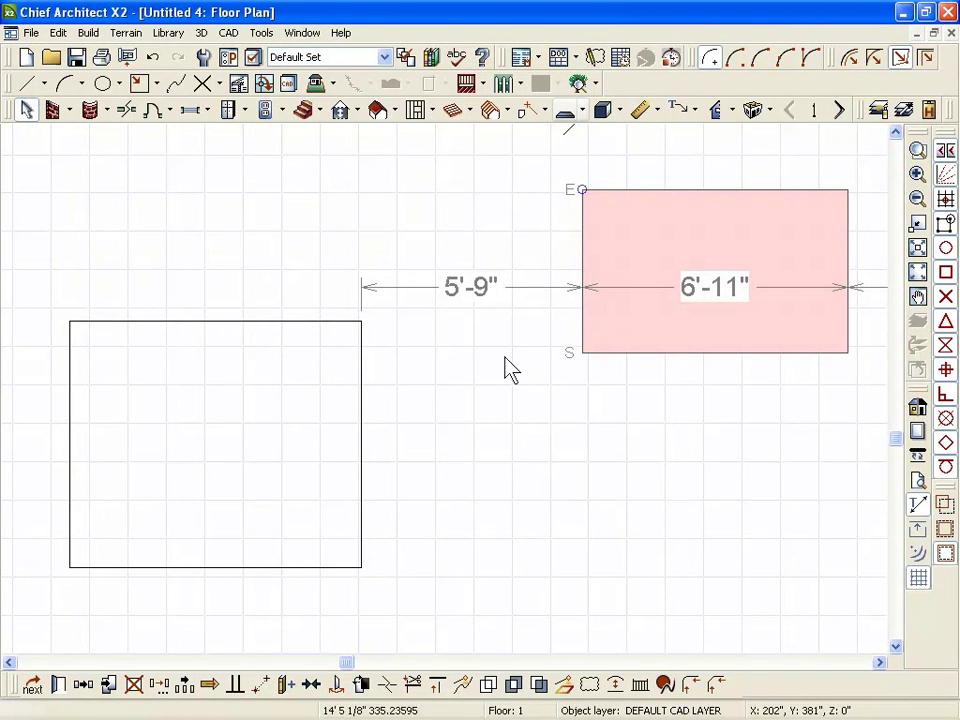
click(583, 353)
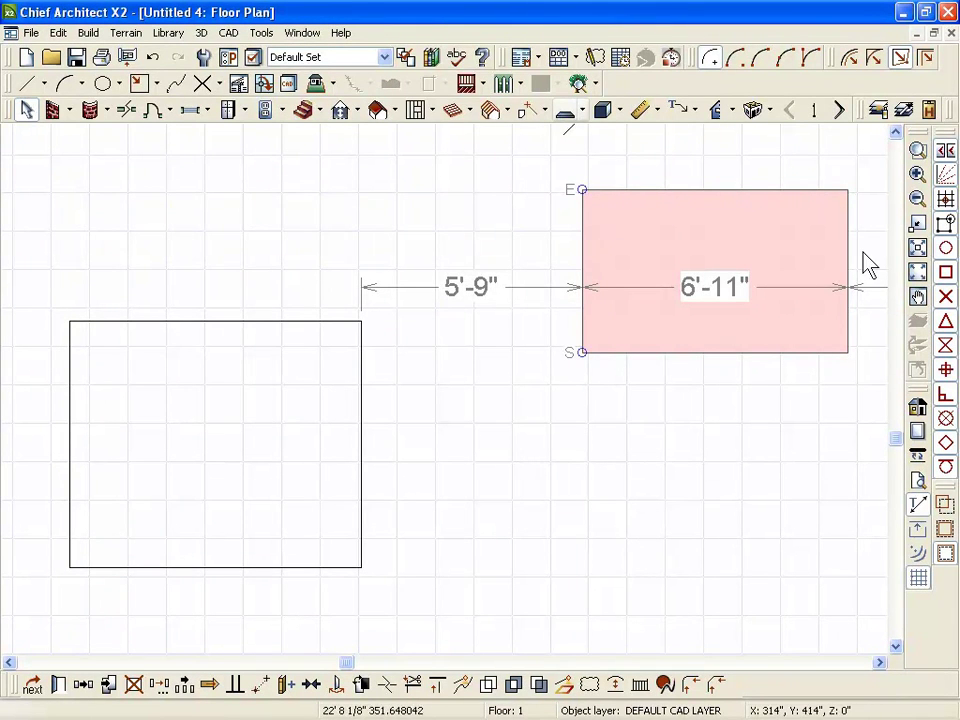
click(720, 358)
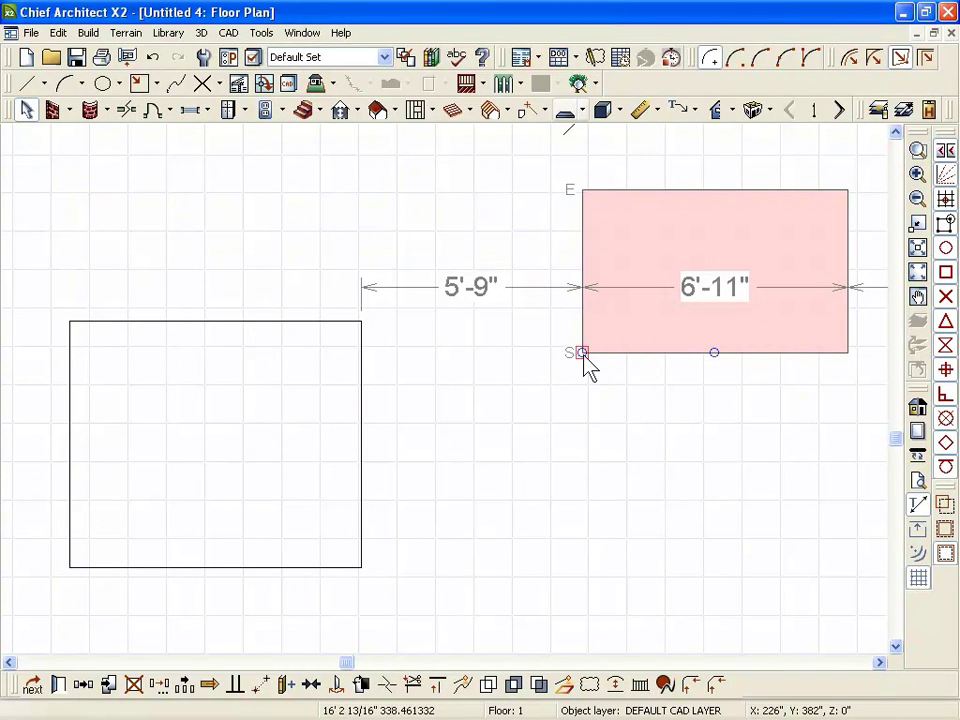
click(361, 321)
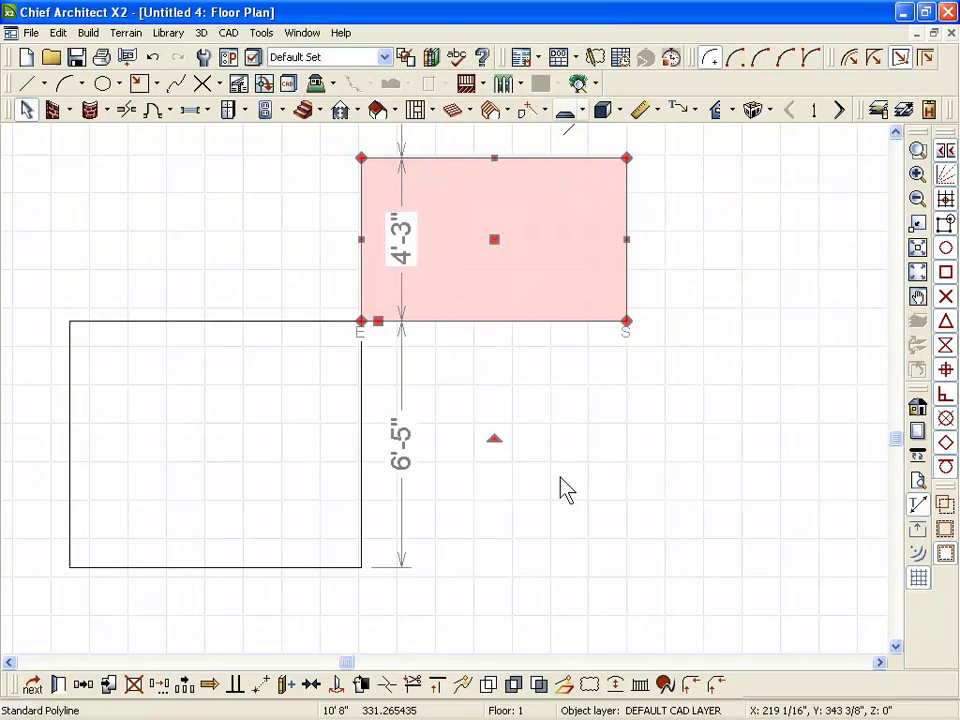
click(575, 471)
- Drag the right rectangle right and down, away from the left one, then deselect
right_click(499, 234)
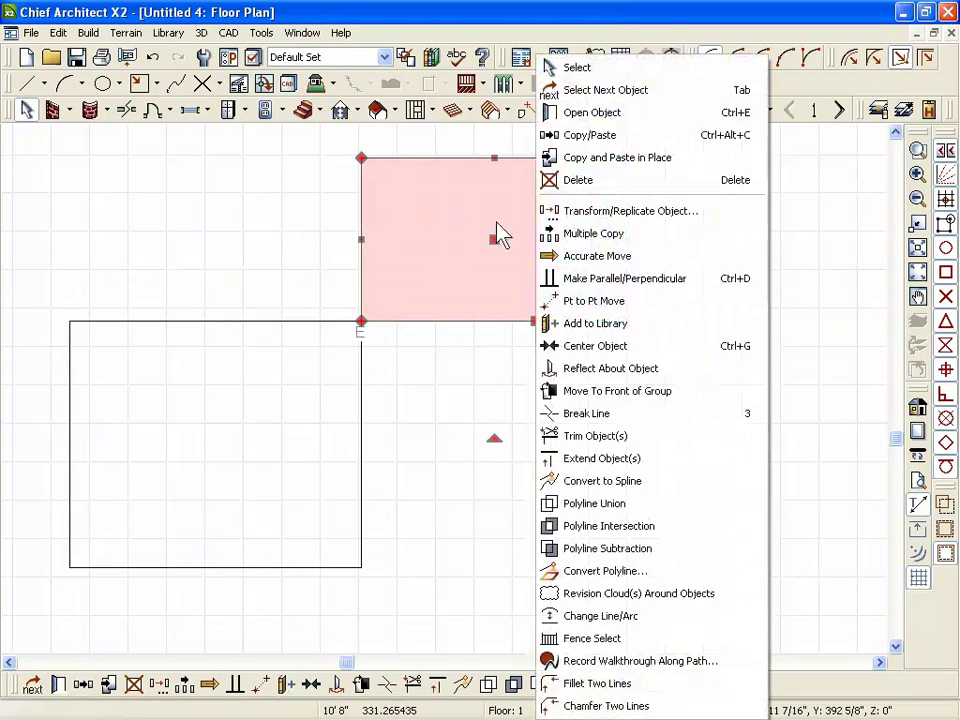
click(493, 238)
drag(493, 238, 684, 296)
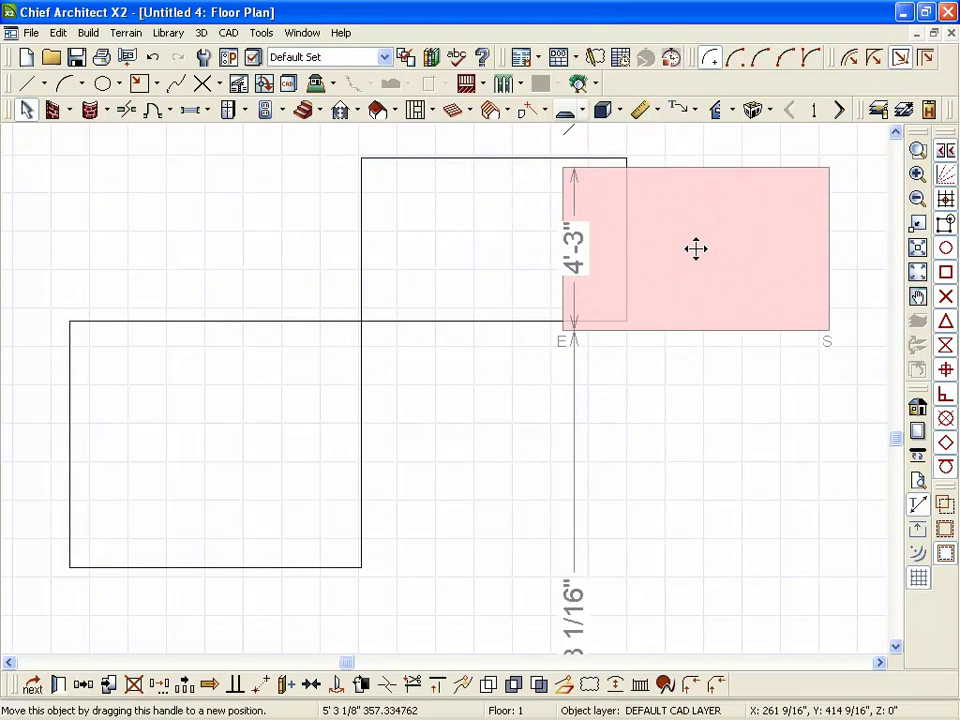
click(476, 341)
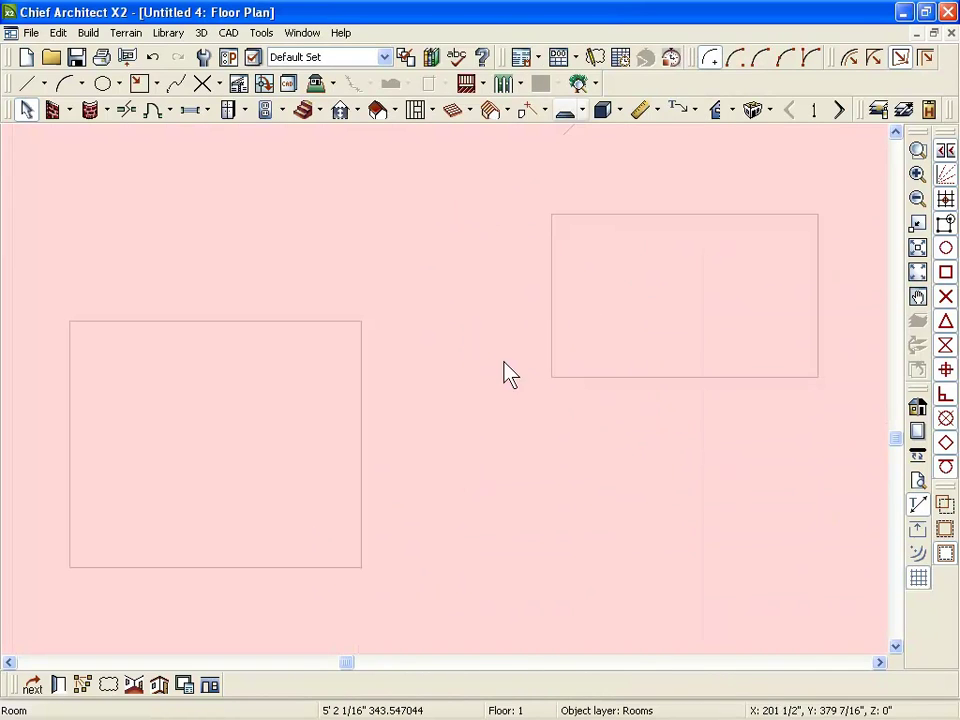
key(Escape)
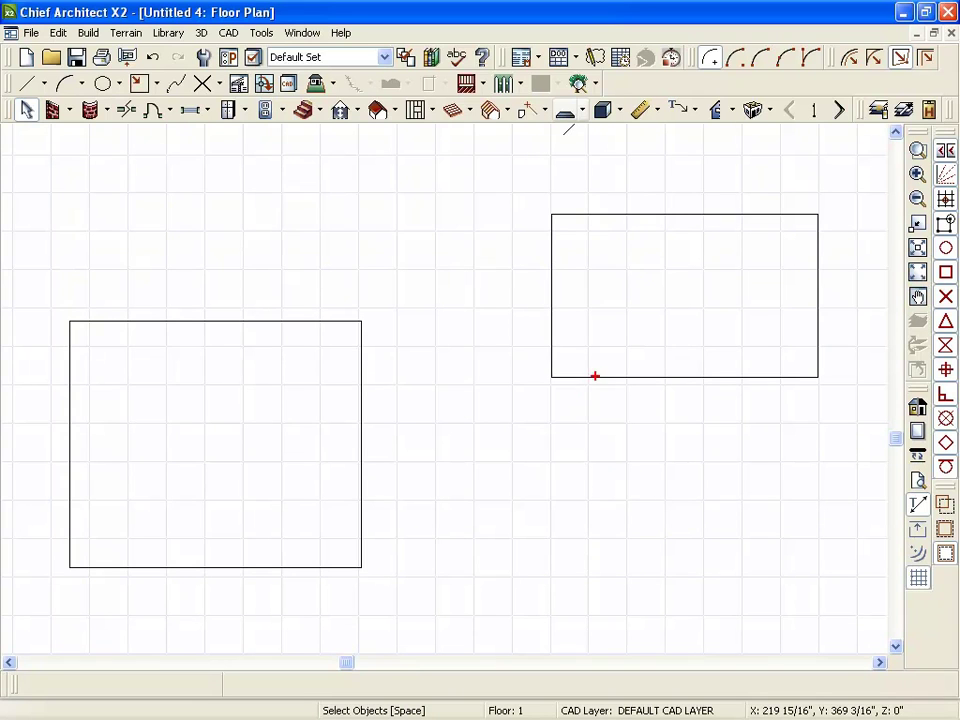
drag(594, 376, 520, 376)
drag(260, 570, 383, 577)
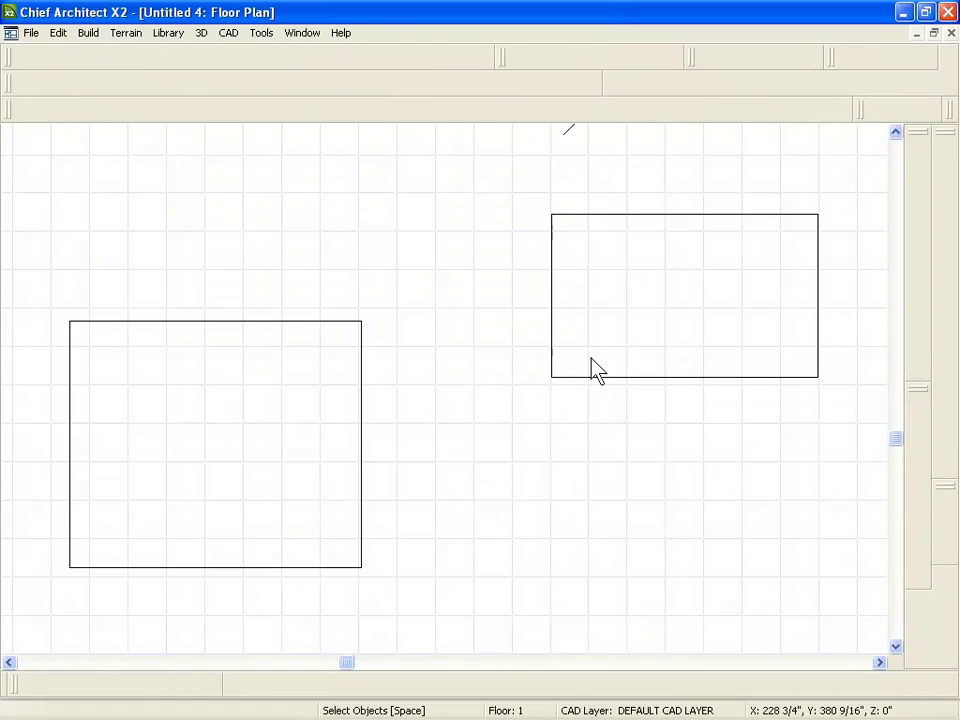
- Drag the right rectangle's bottom edge down to align with the left rectangle's bottom
click(644, 379)
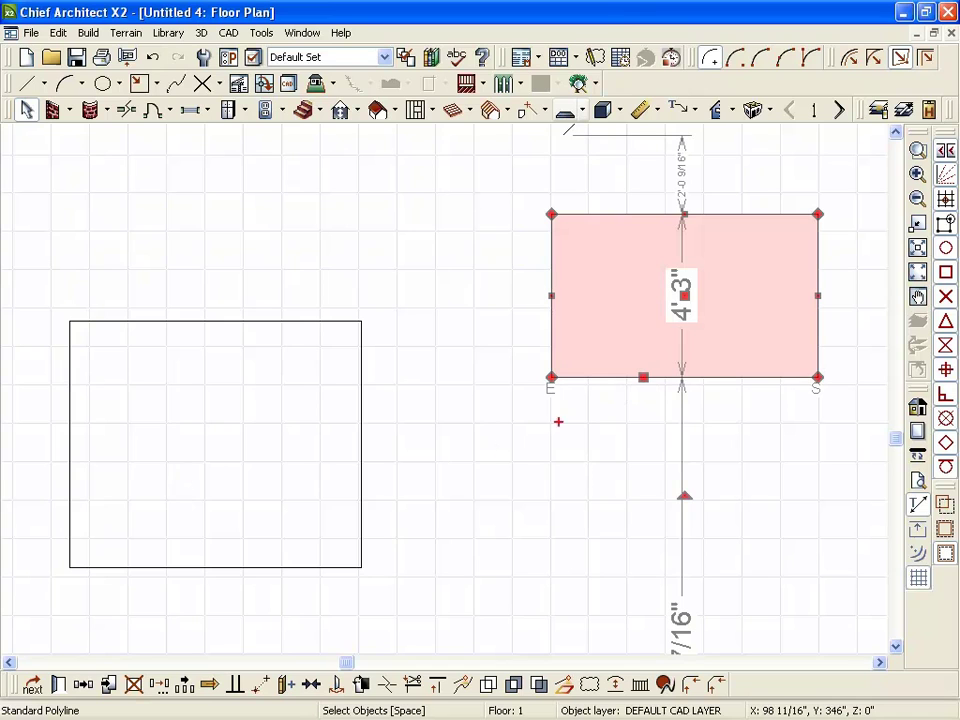
mouse_move(741, 365)
mouse_down()
mouse_move(715, 386)
mouse_move(740, 385)
mouse_up()
mouse_move(655, 366)
mouse_down()
mouse_move(622, 367)
mouse_move(640, 394)
mouse_move(658, 368)
mouse_up()
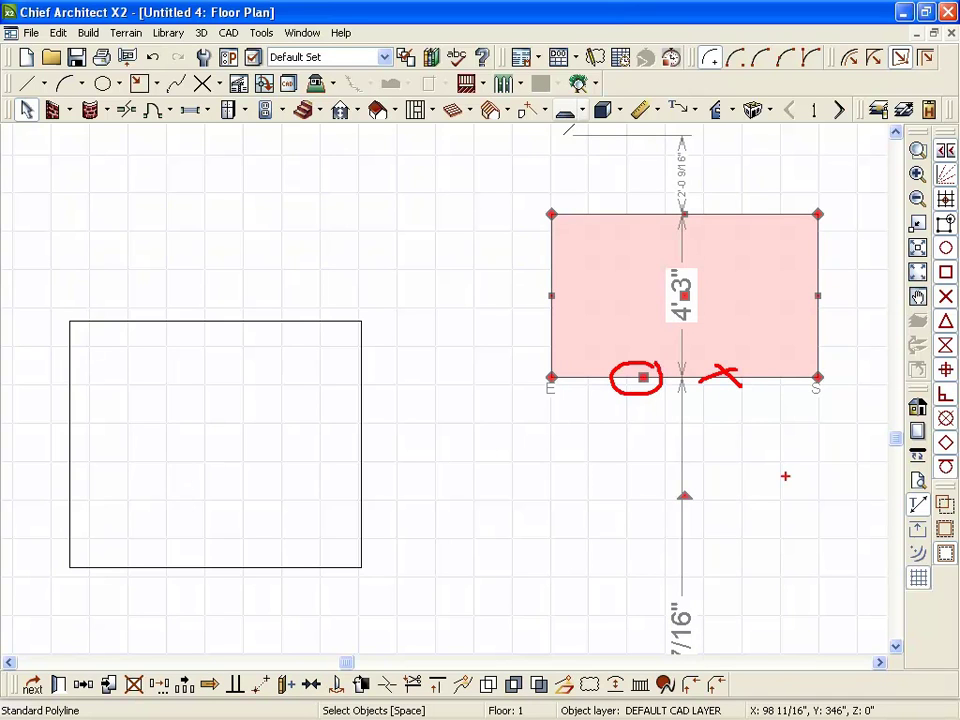
mouse_move(644, 379)
mouse_down()
mouse_move(602, 455)
mouse_move(389, 495)
mouse_move(289, 568)
mouse_up()
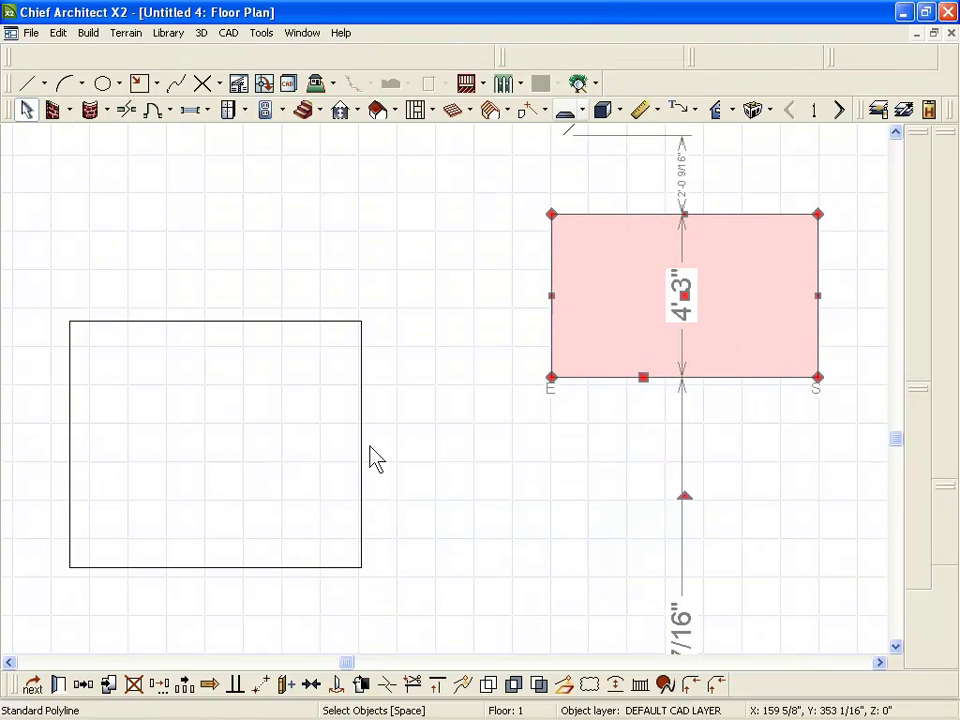
mouse_move(643, 377)
mouse_down()
mouse_move(489, 429)
mouse_move(332, 506)
mouse_move(270, 580)
mouse_up()
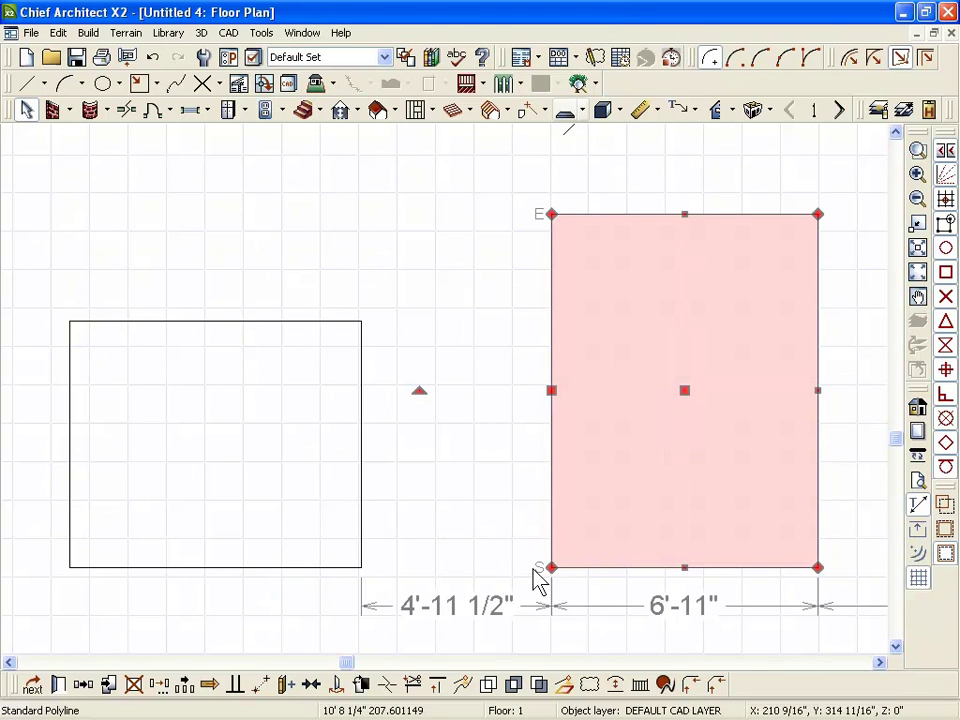